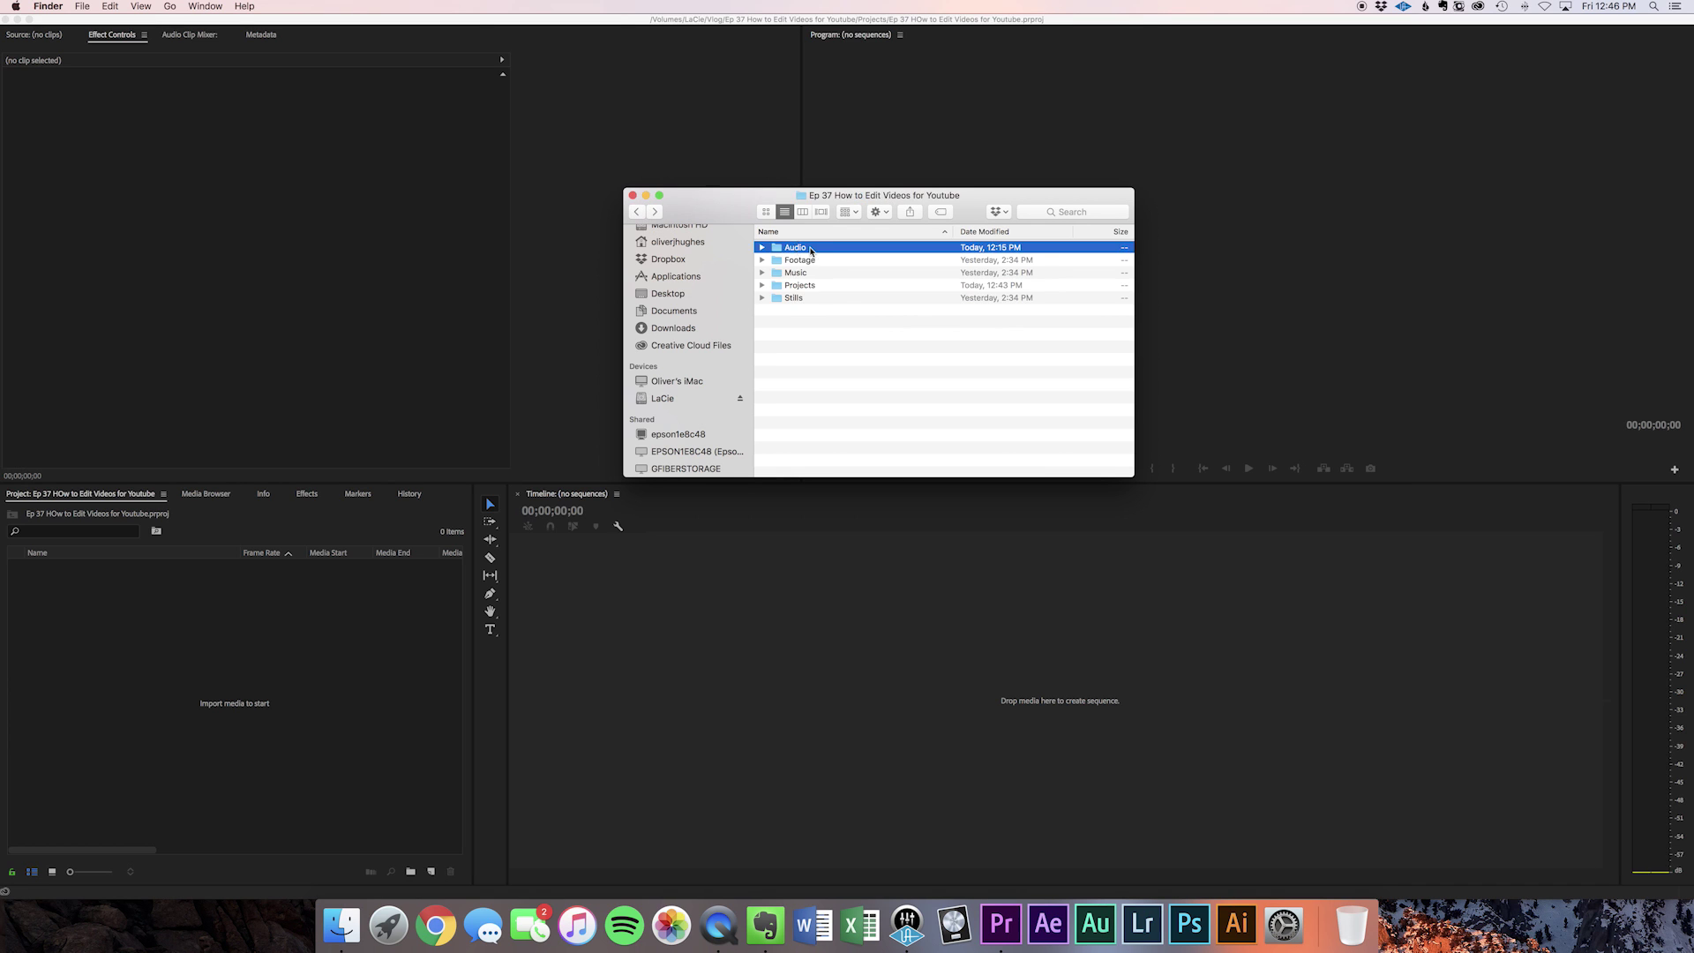
Import the Audio and Footage folders and select the STREAM bin inside Footage.
left_click(129, 7)
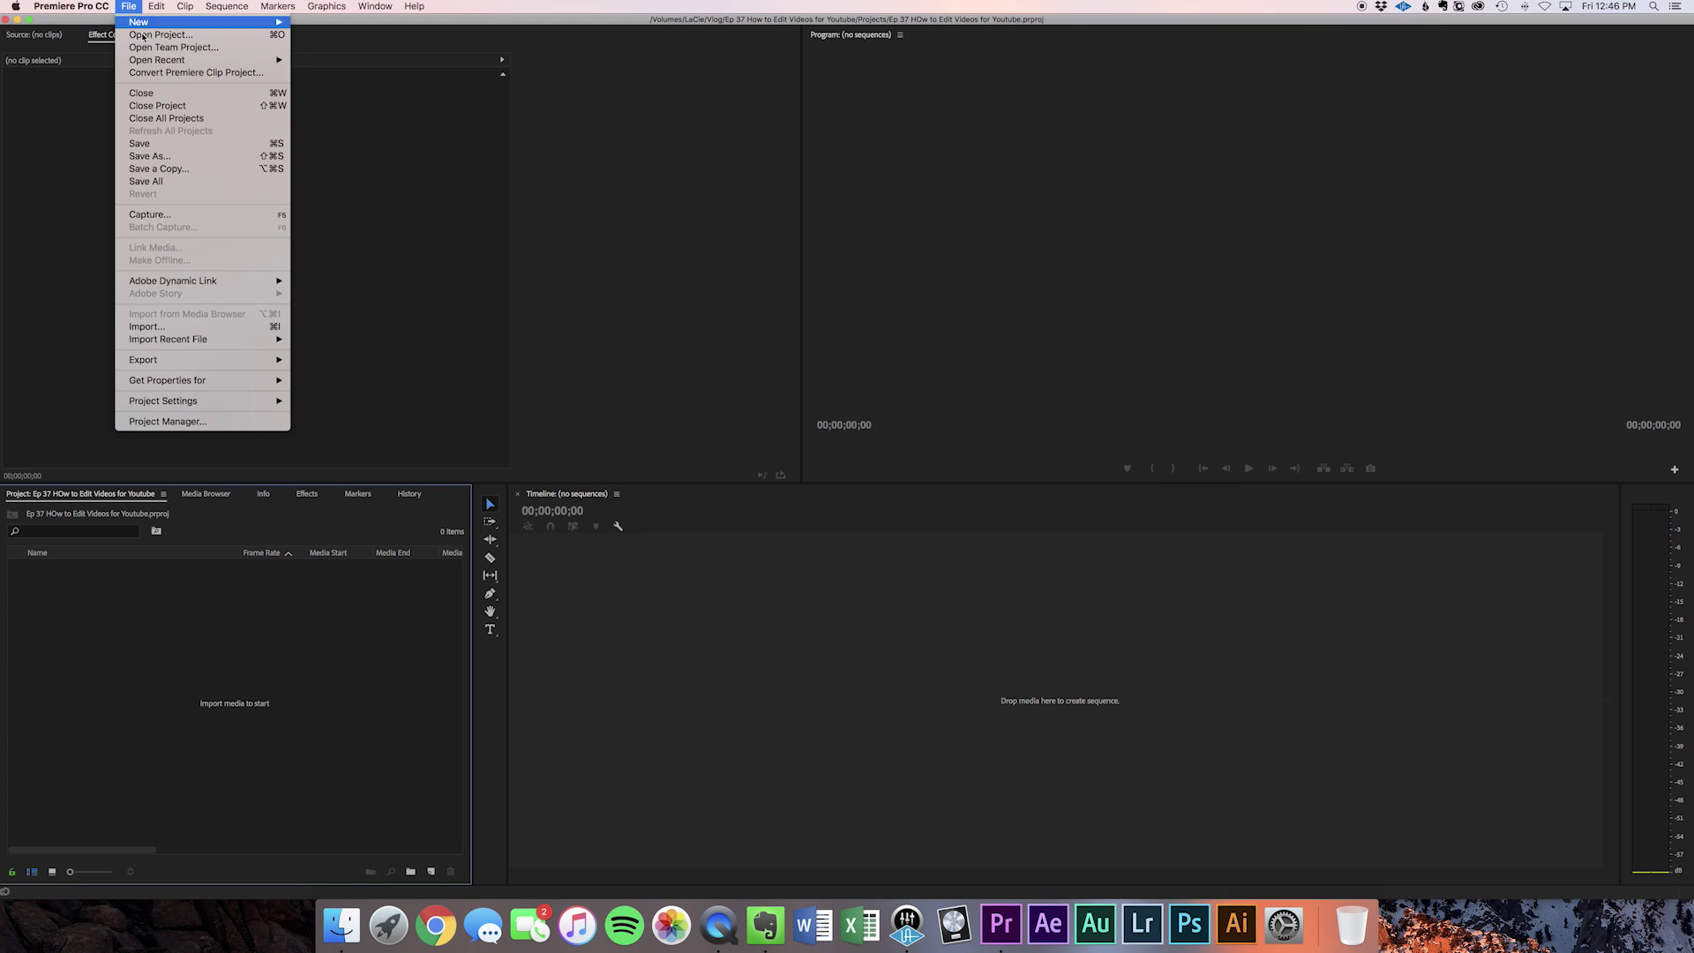
left_click(185, 327)
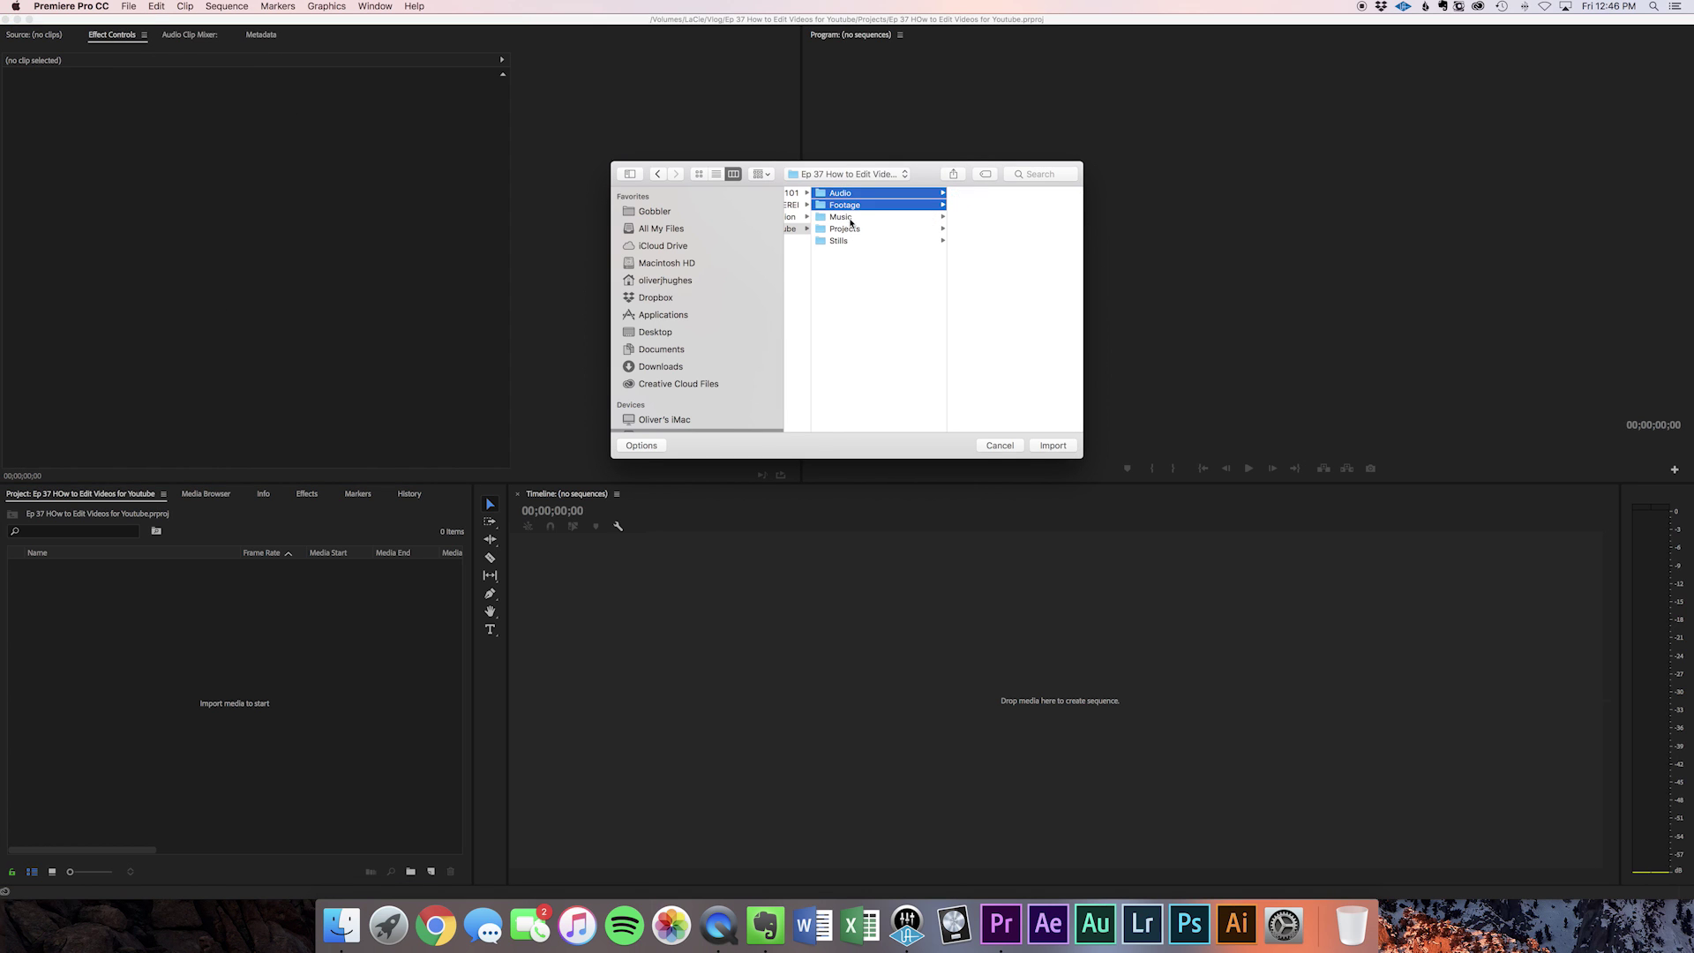
key("Return")
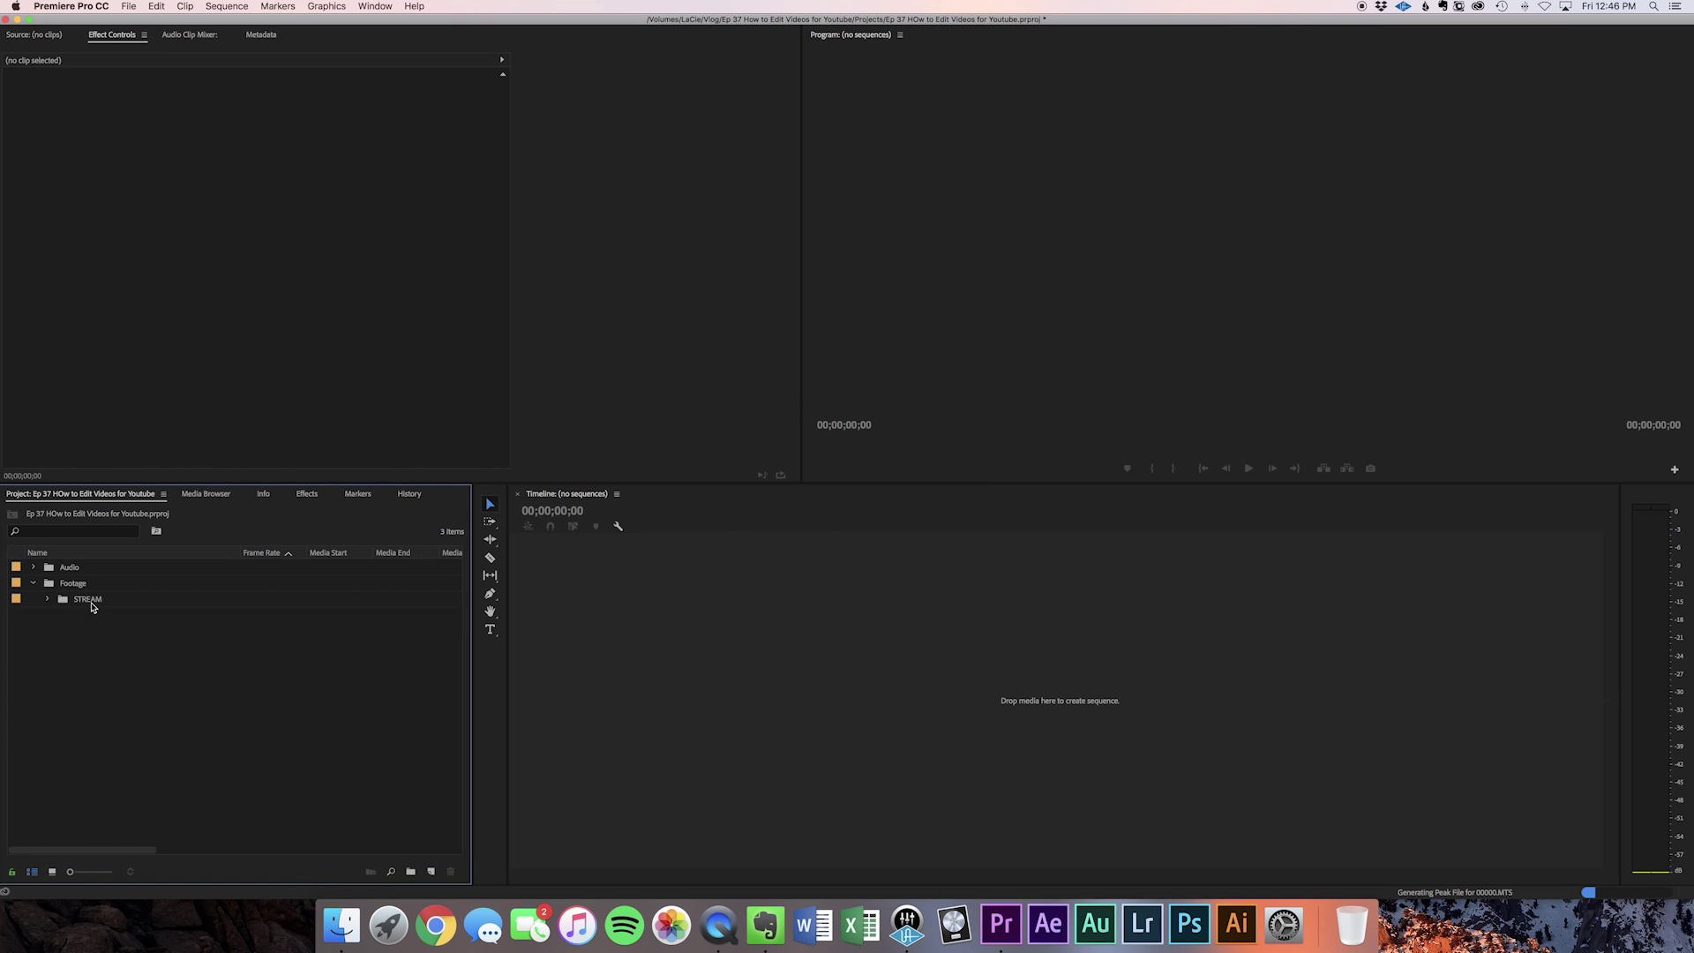
left_click(80, 599)
left_click(80, 599)
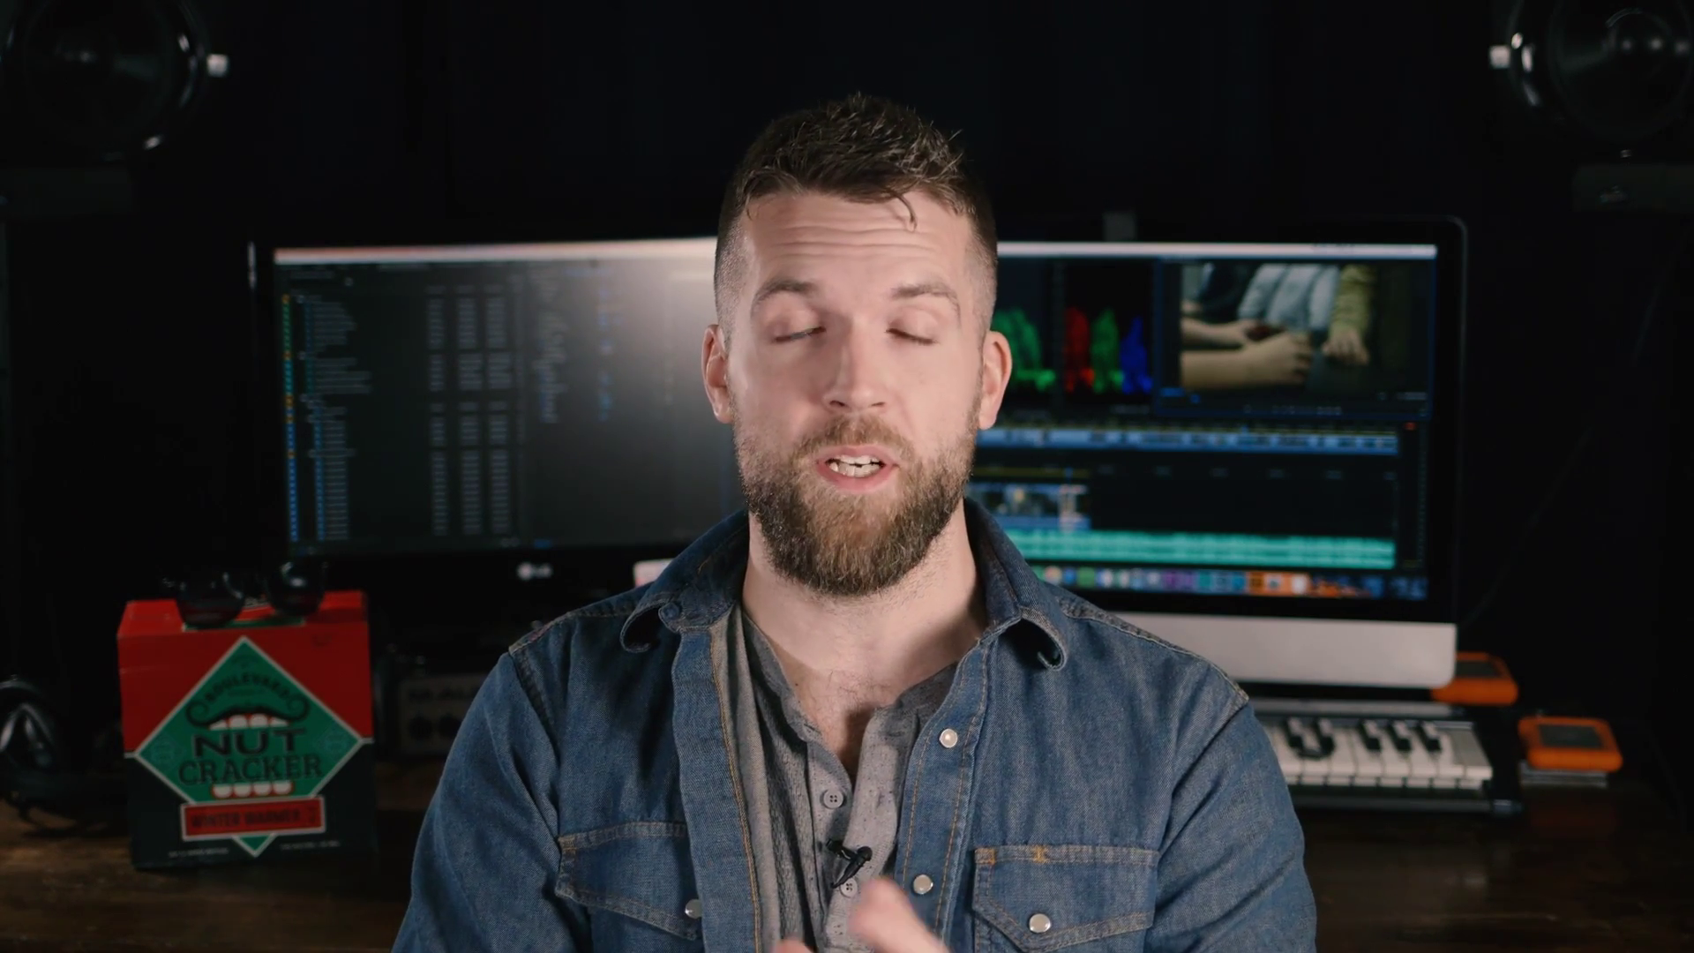
Create a new sequence from the 00000.MTS and 00001.MTS camera clips.
left_click(106, 663, "shift")
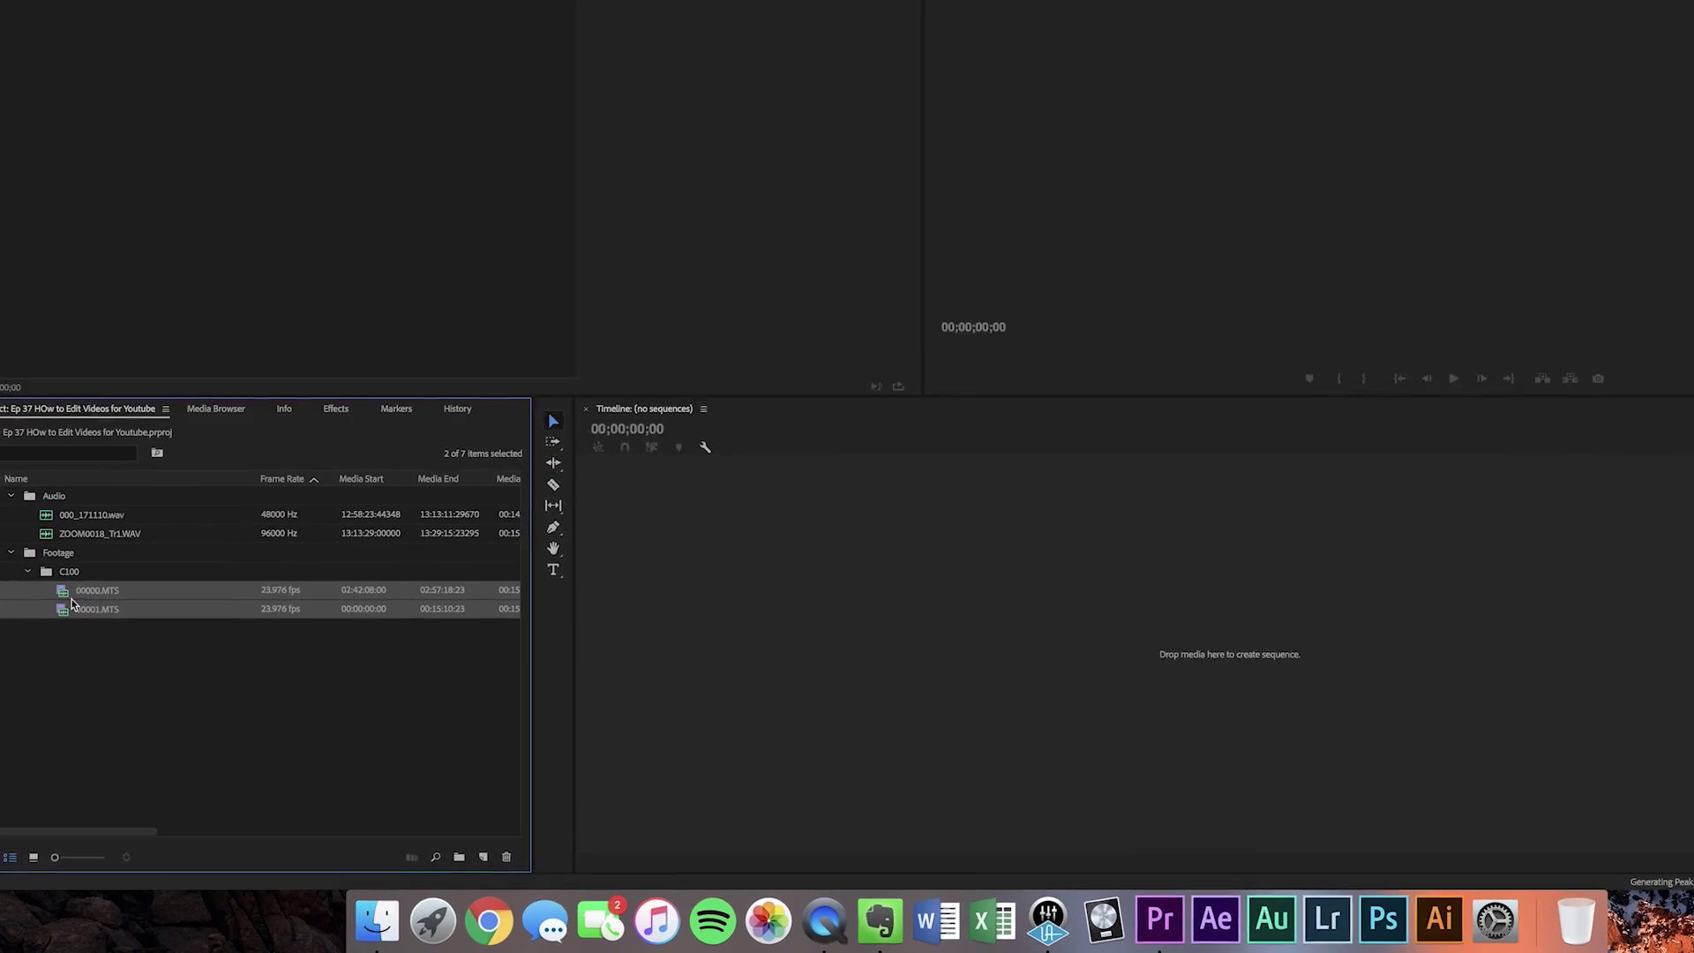
left_click_drag(82, 654, 135, 675)
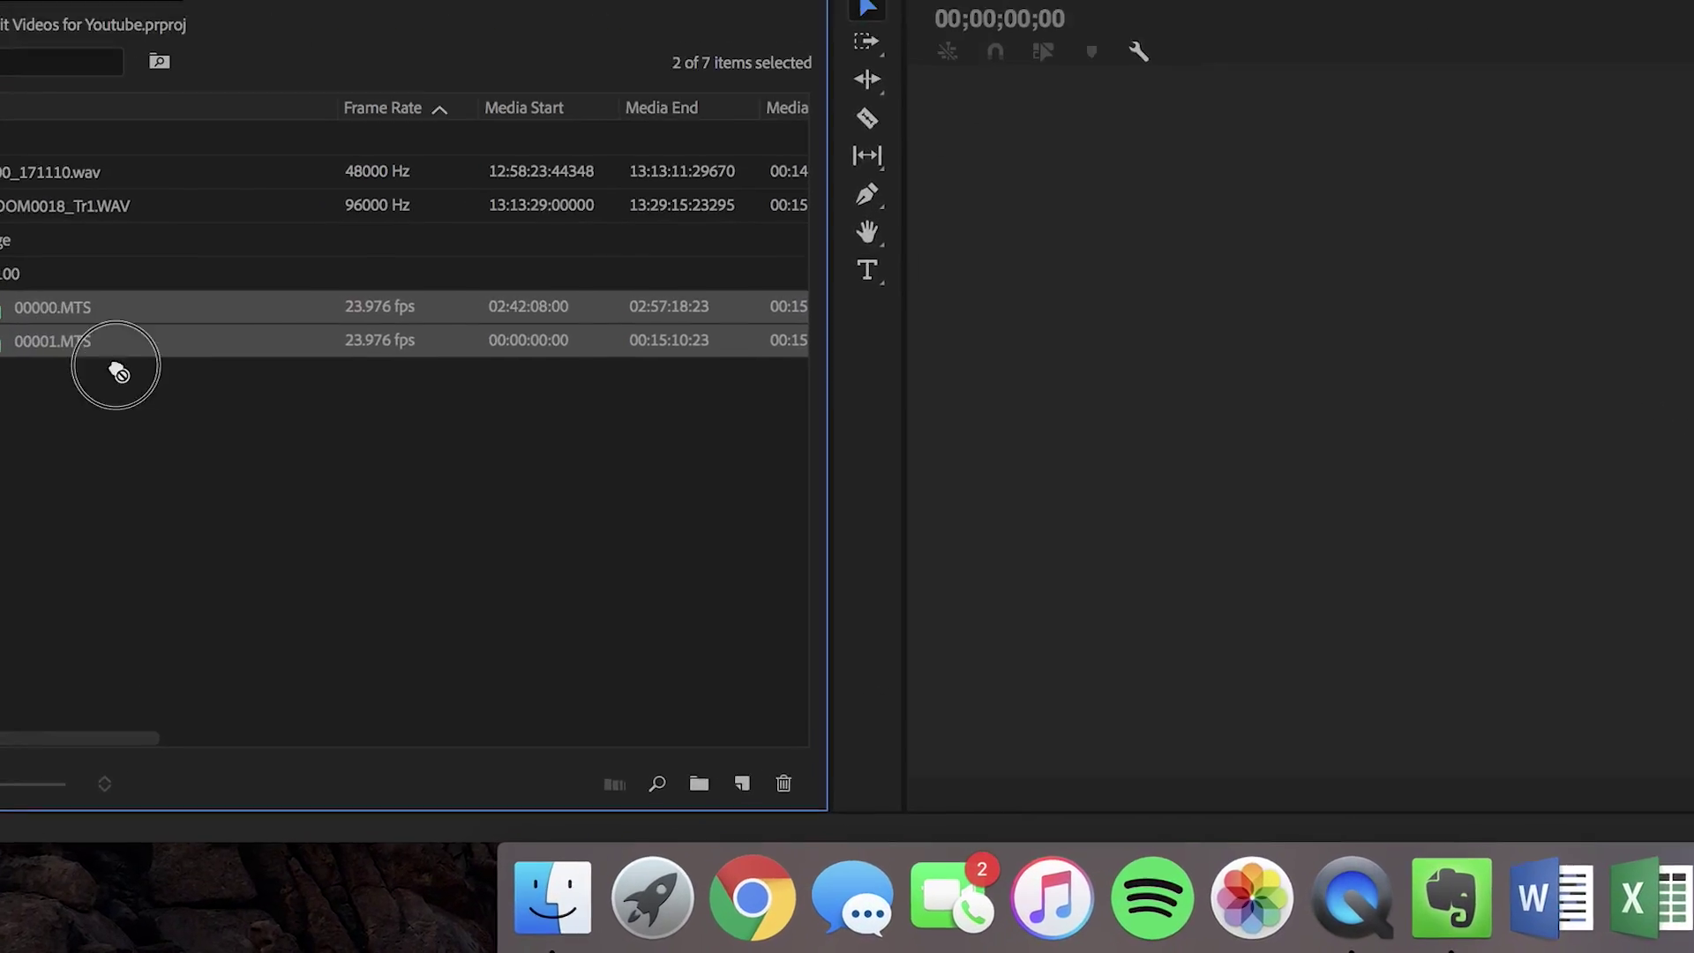
left_click_drag(117, 370, 741, 784)
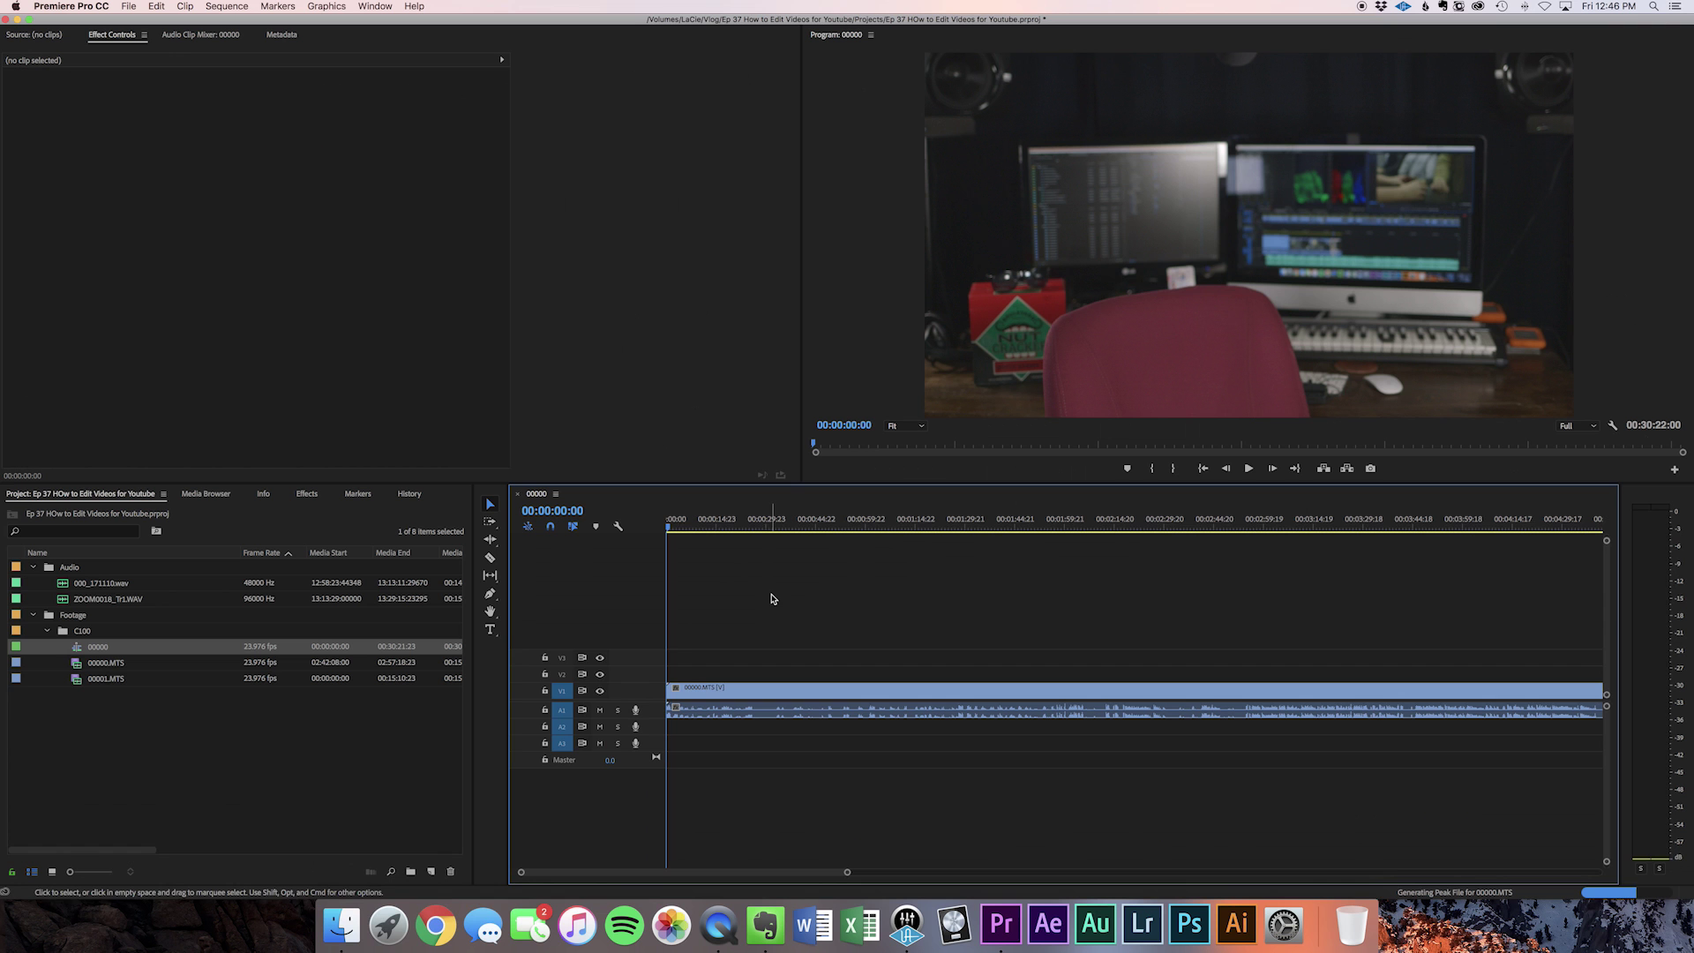
Delete the second clip, keeping only the long talking-head clip fitted to the timeline.
double_click(564, 712)
left_click_drag(800, 527, 1118, 527)
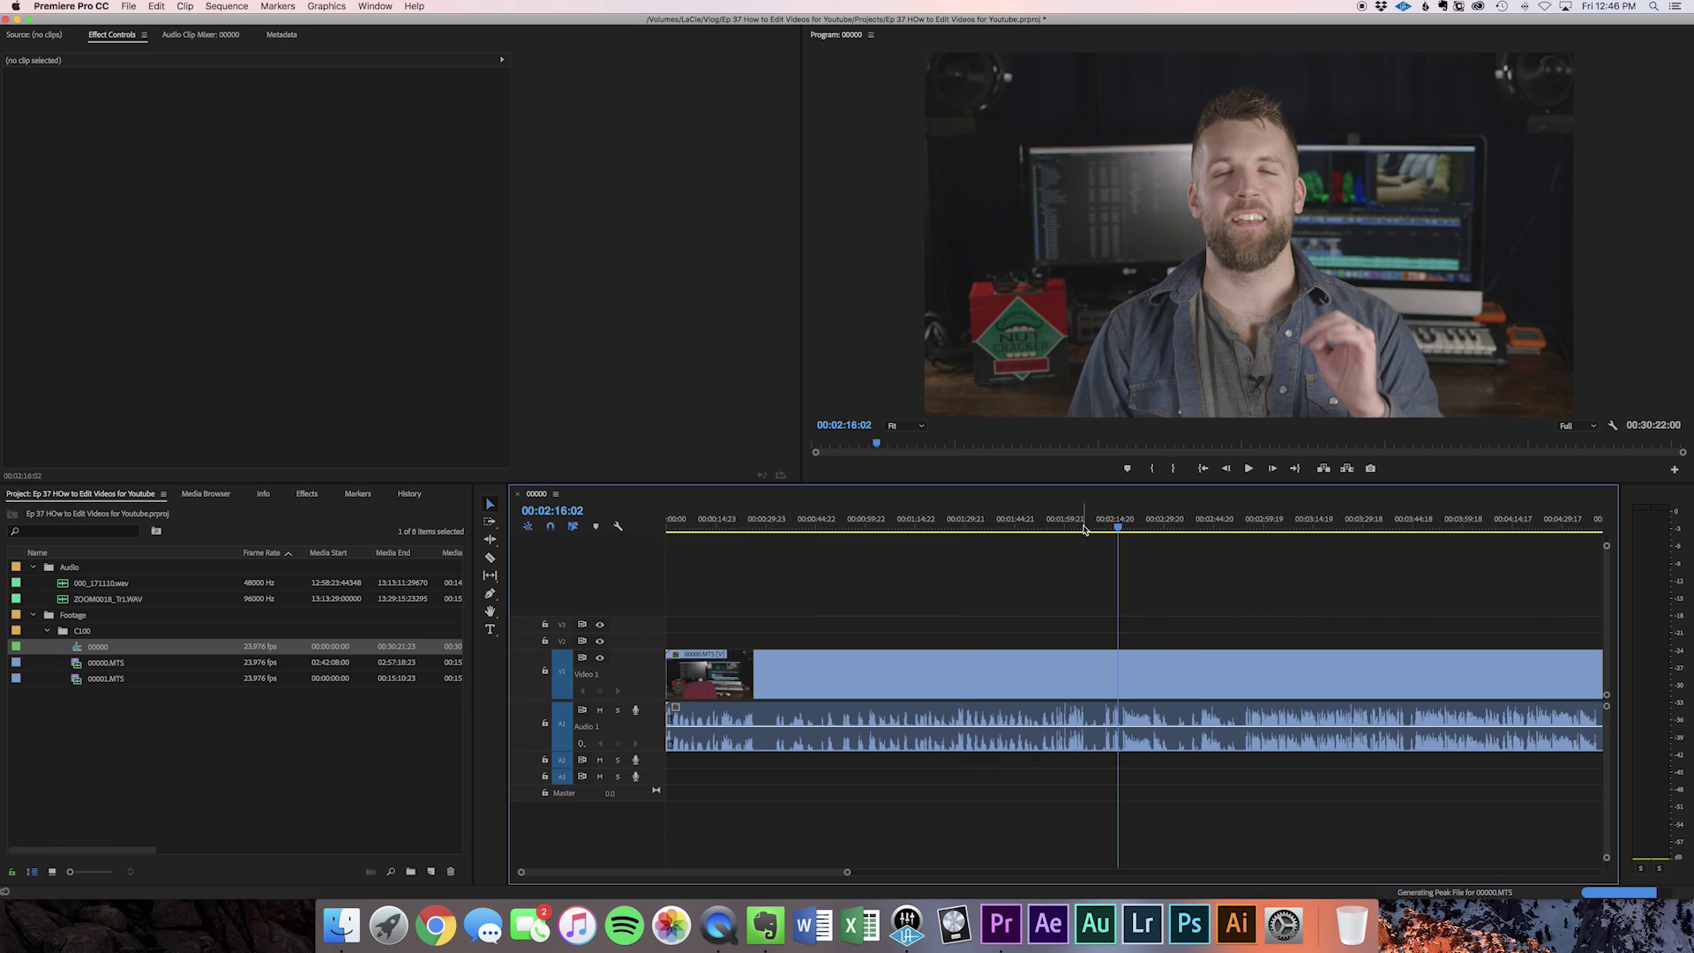
left_click(1184, 657)
key("Delete")
key("backslash")
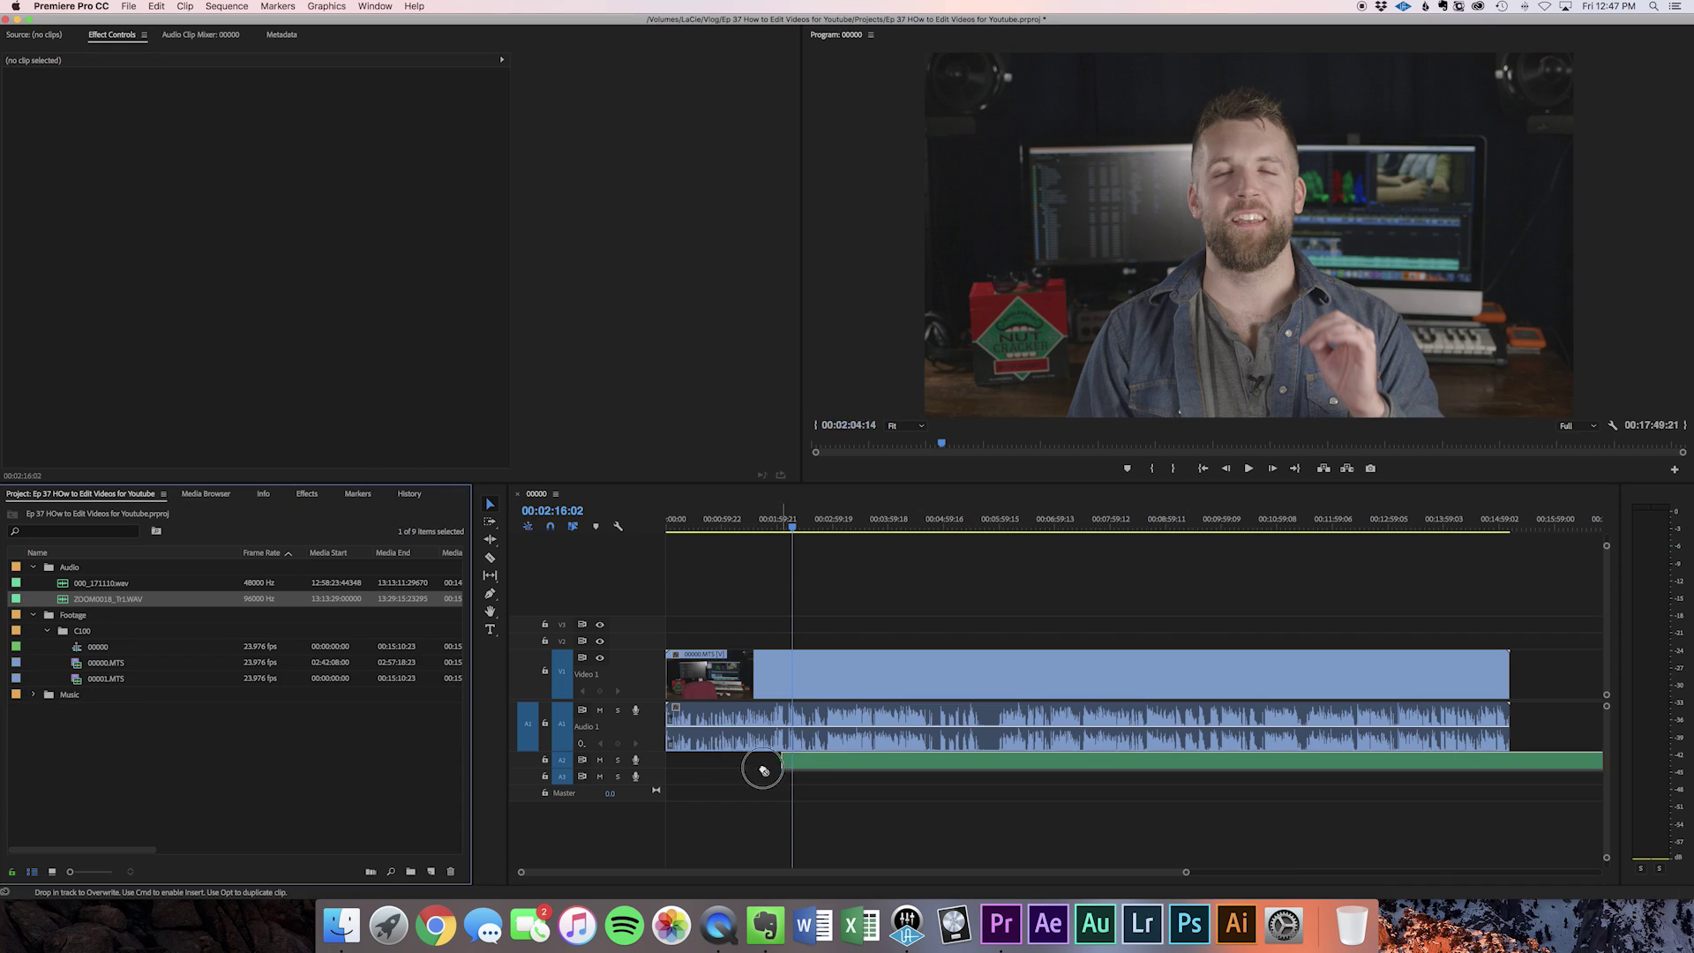
Add 000_171110.wav under the camera clip and synchronize all clips by audio.
left_click_drag(101, 582, 796, 804)
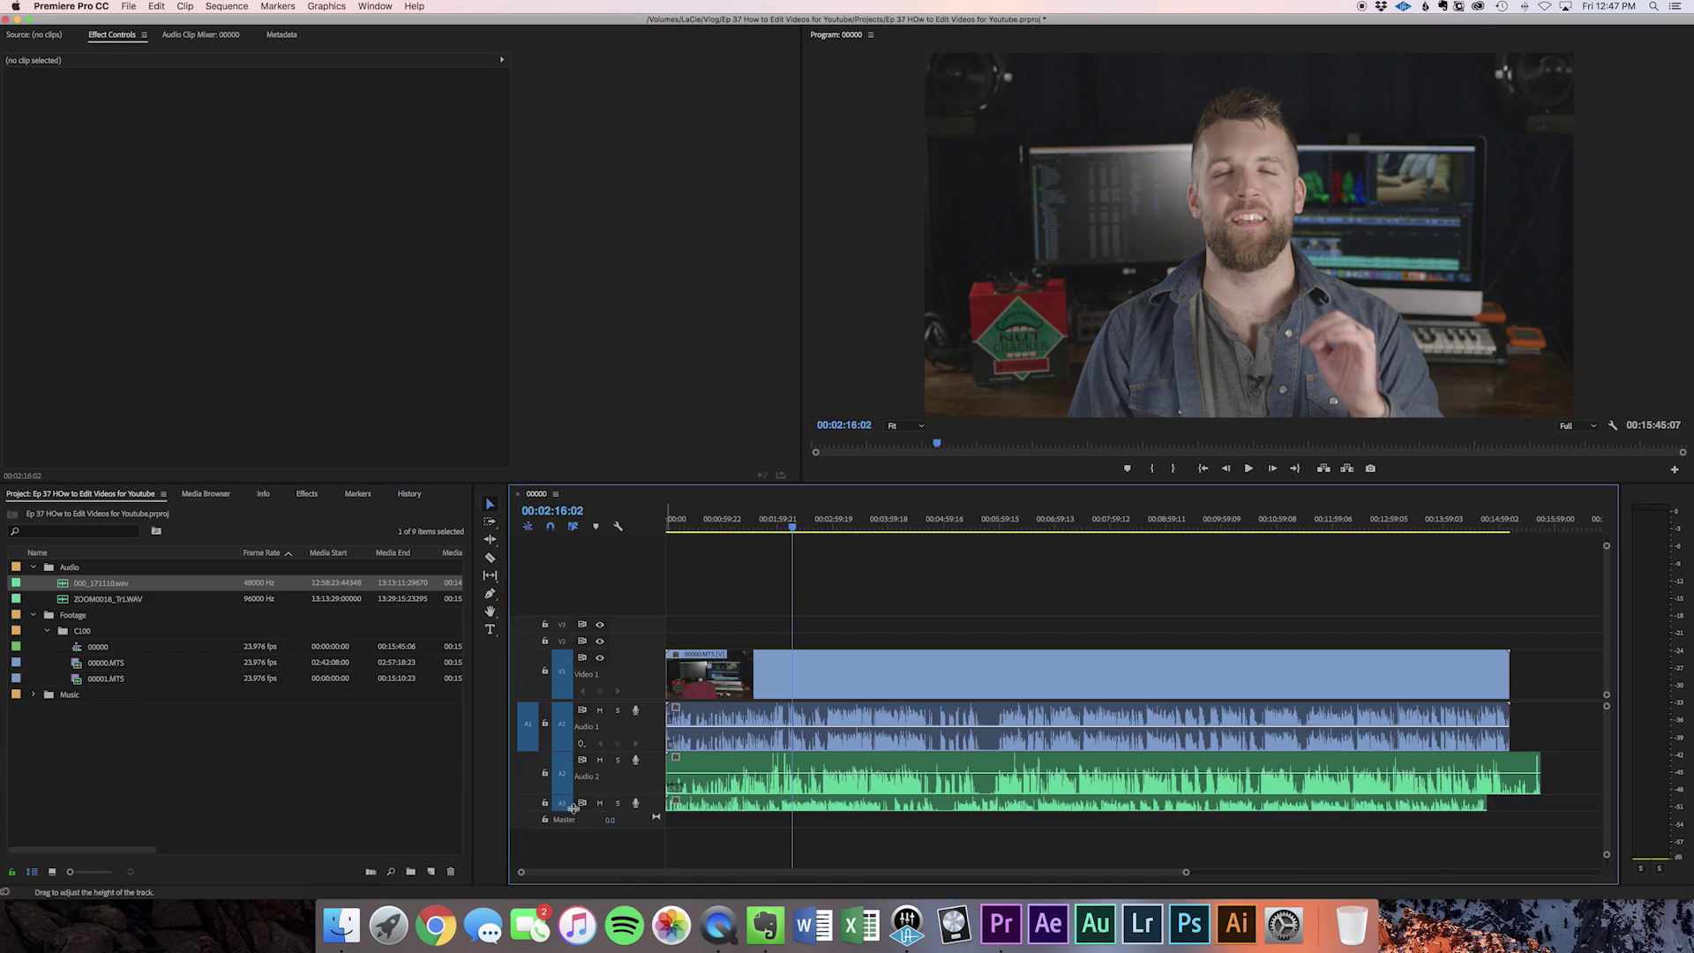
key("grave")
left_click_drag(459, 315, 556, 647)
right_click(492, 456)
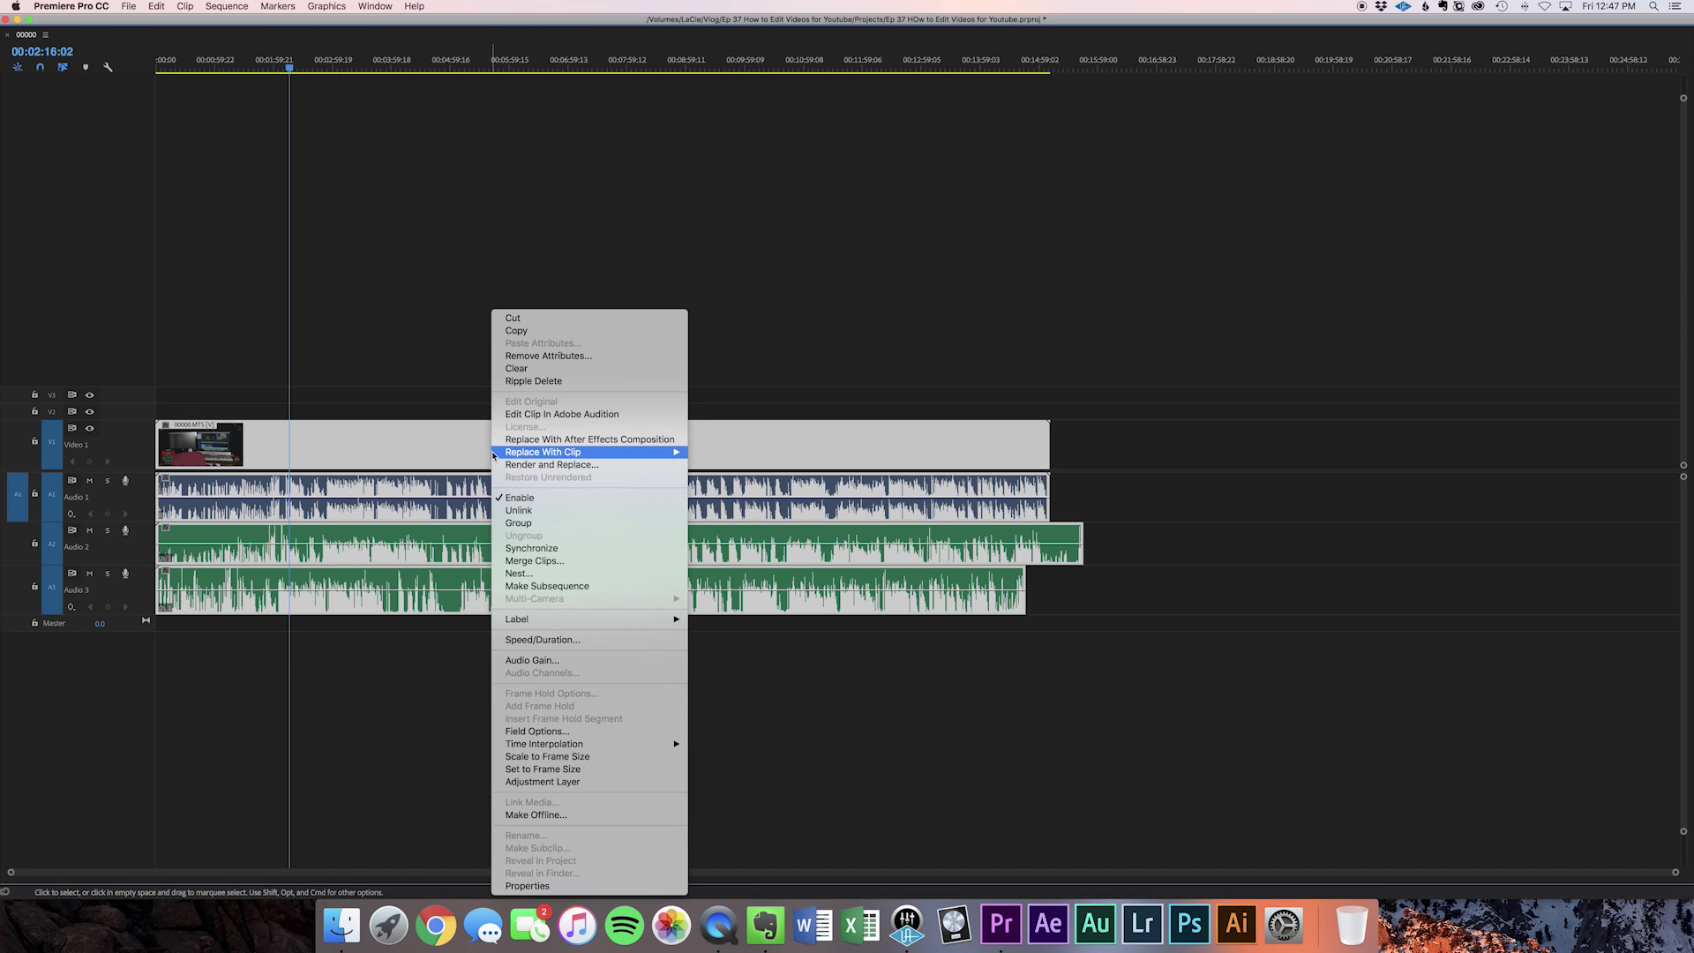
left_click(545, 548)
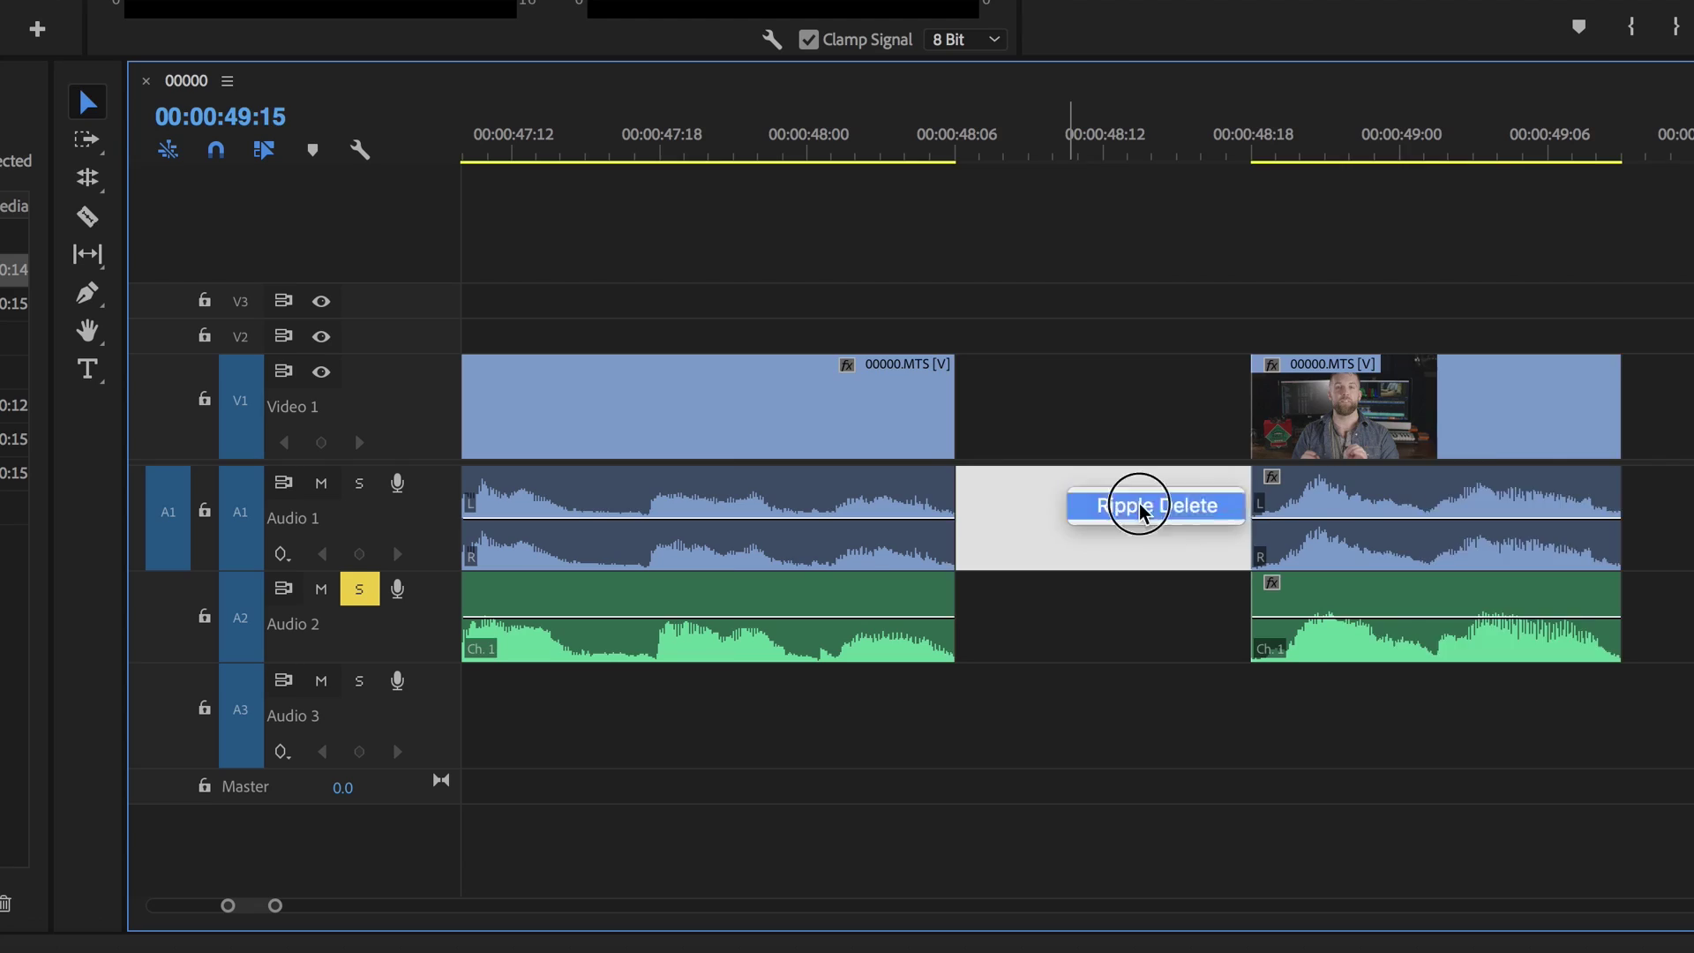
Ripple delete the empty gap, then move to the next edit point.
left_click(1135, 502)
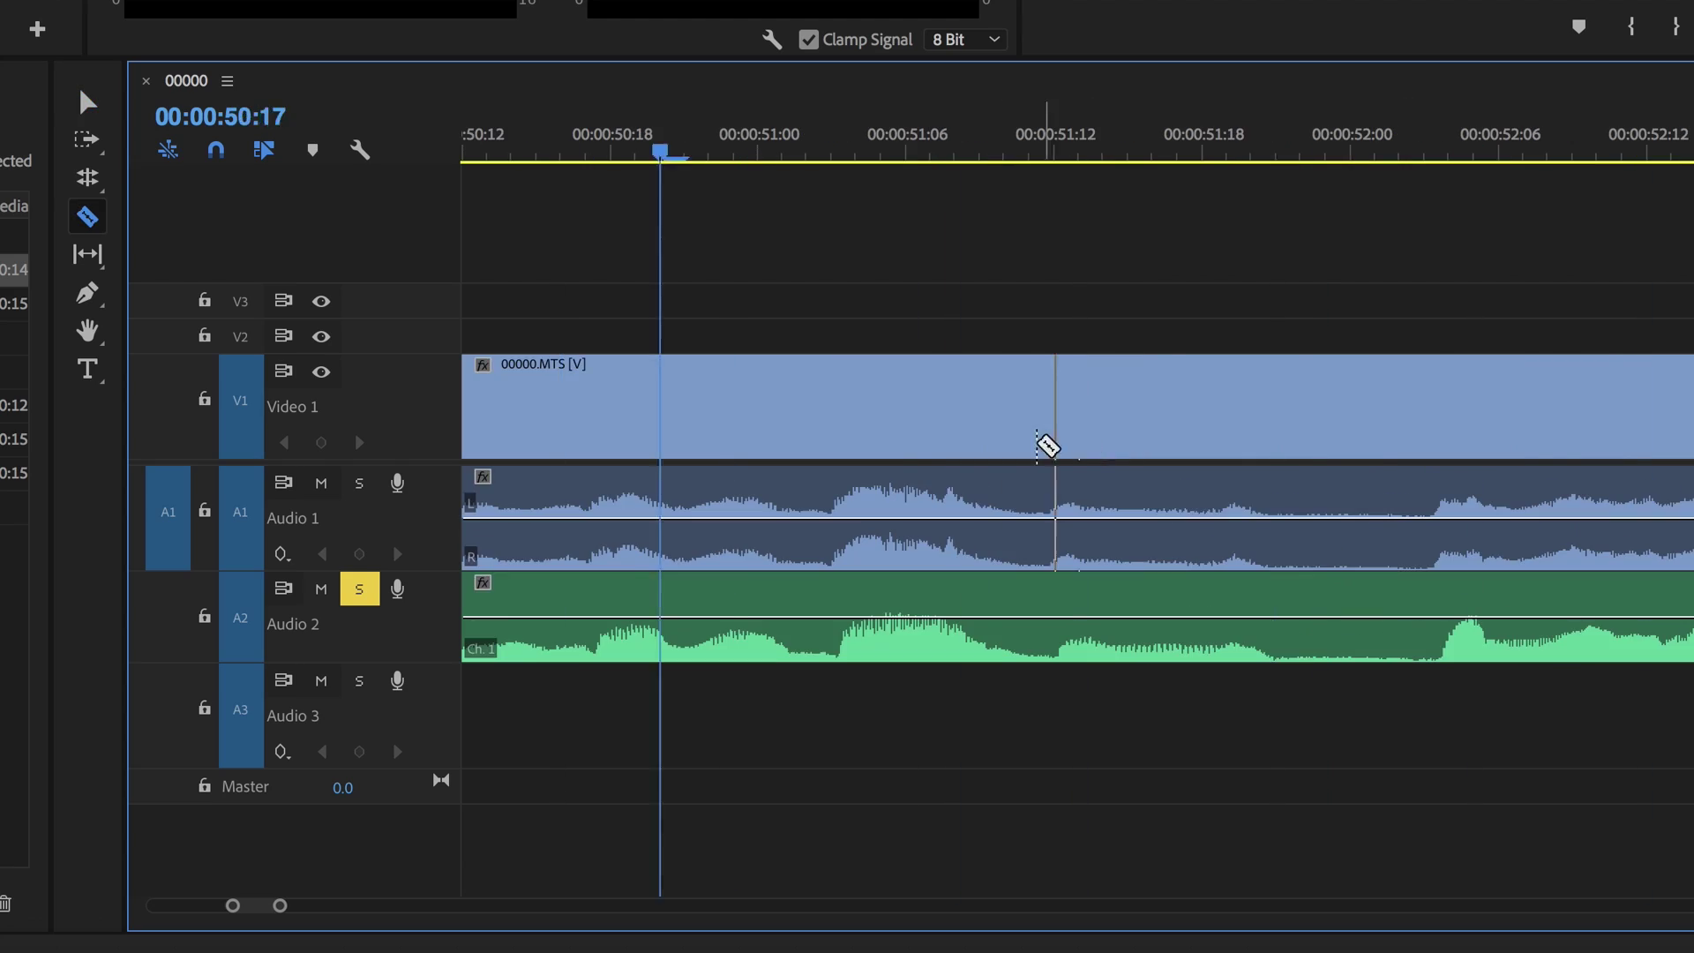
left_click(1434, 559)
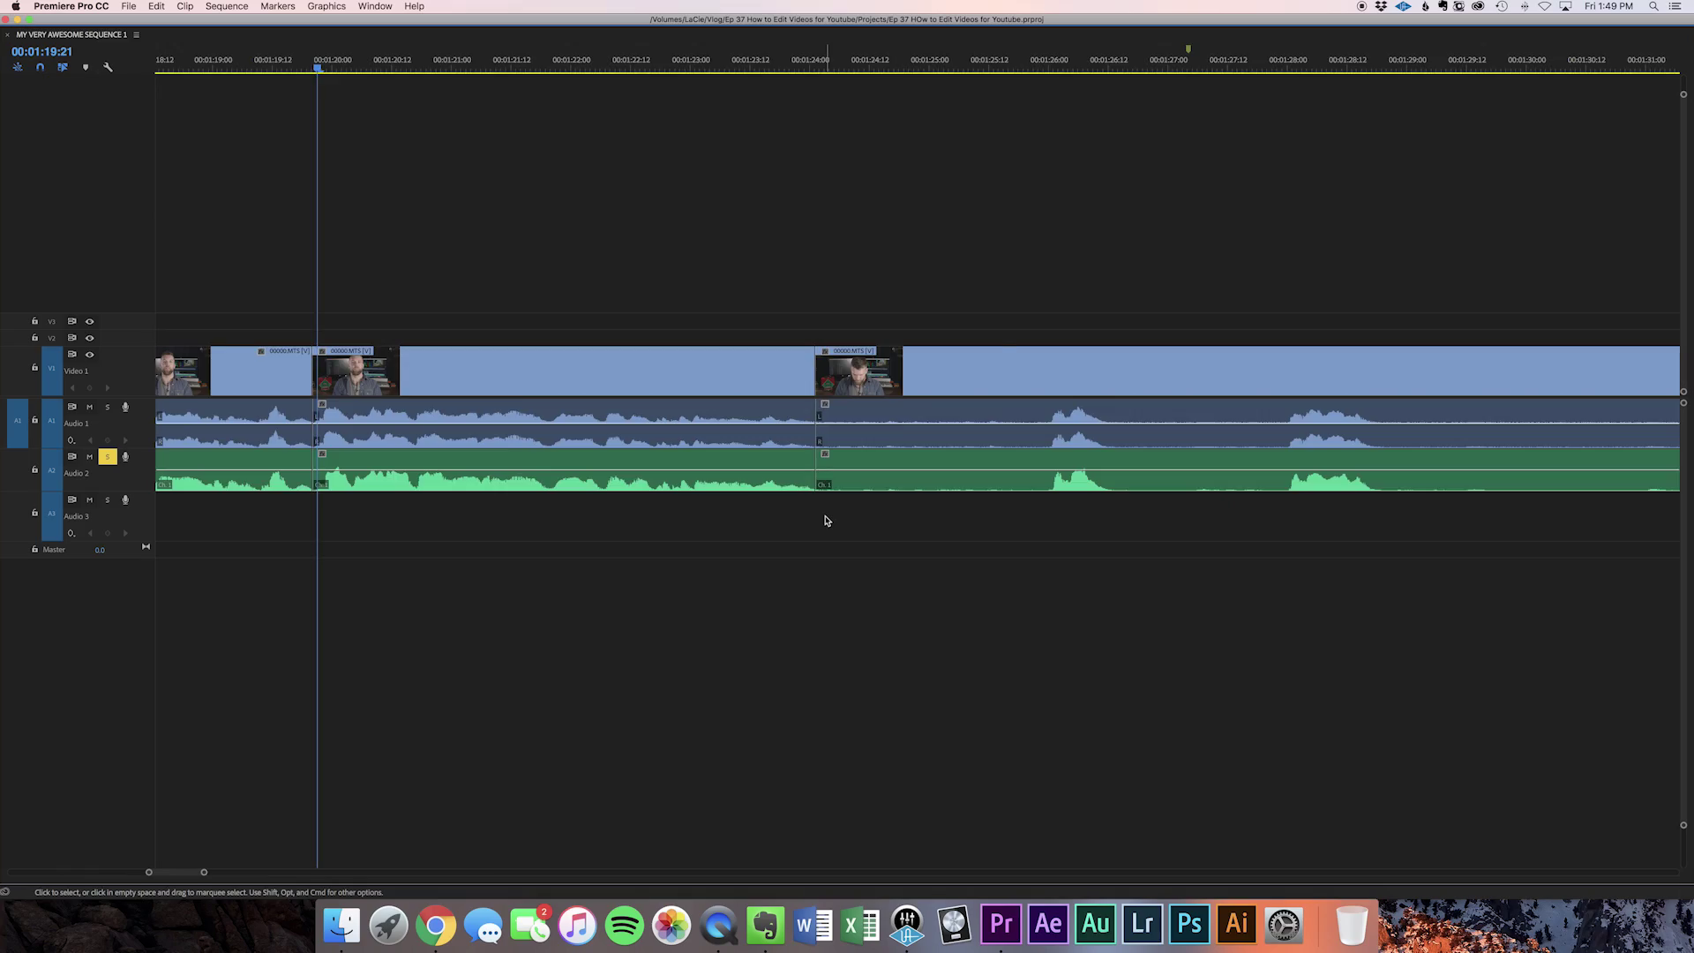
key("Down")
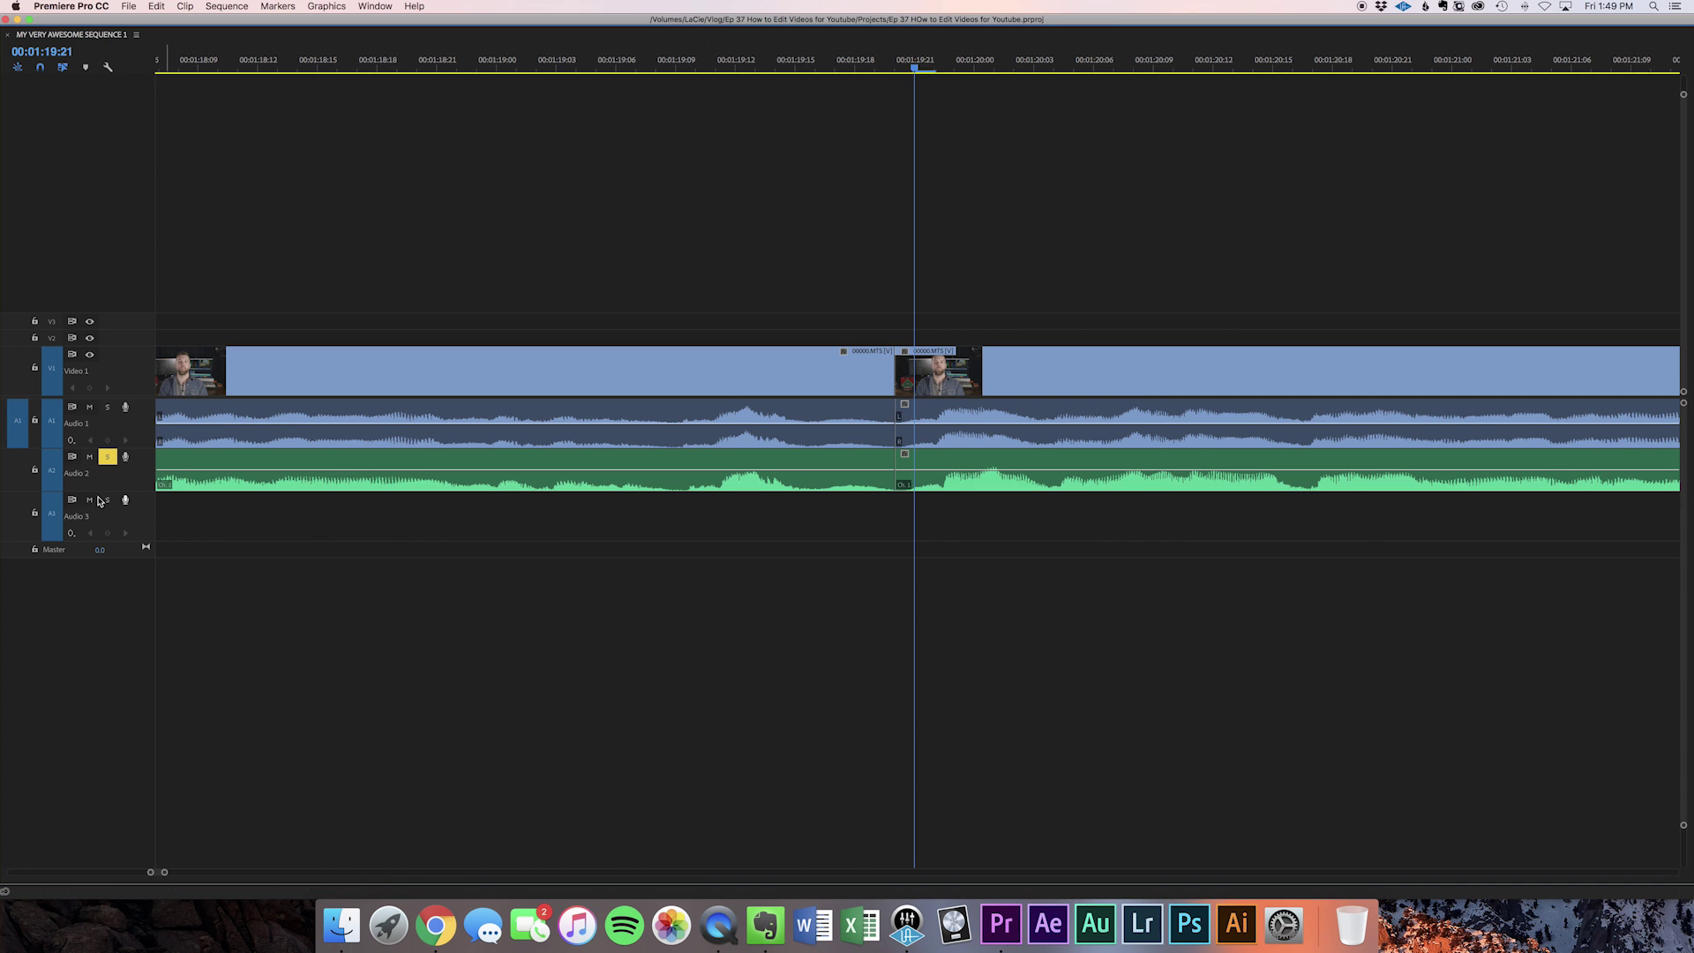
Apply a Constant Power audio crossfade to the selected Audio 2 edit point.
double_click(54, 478)
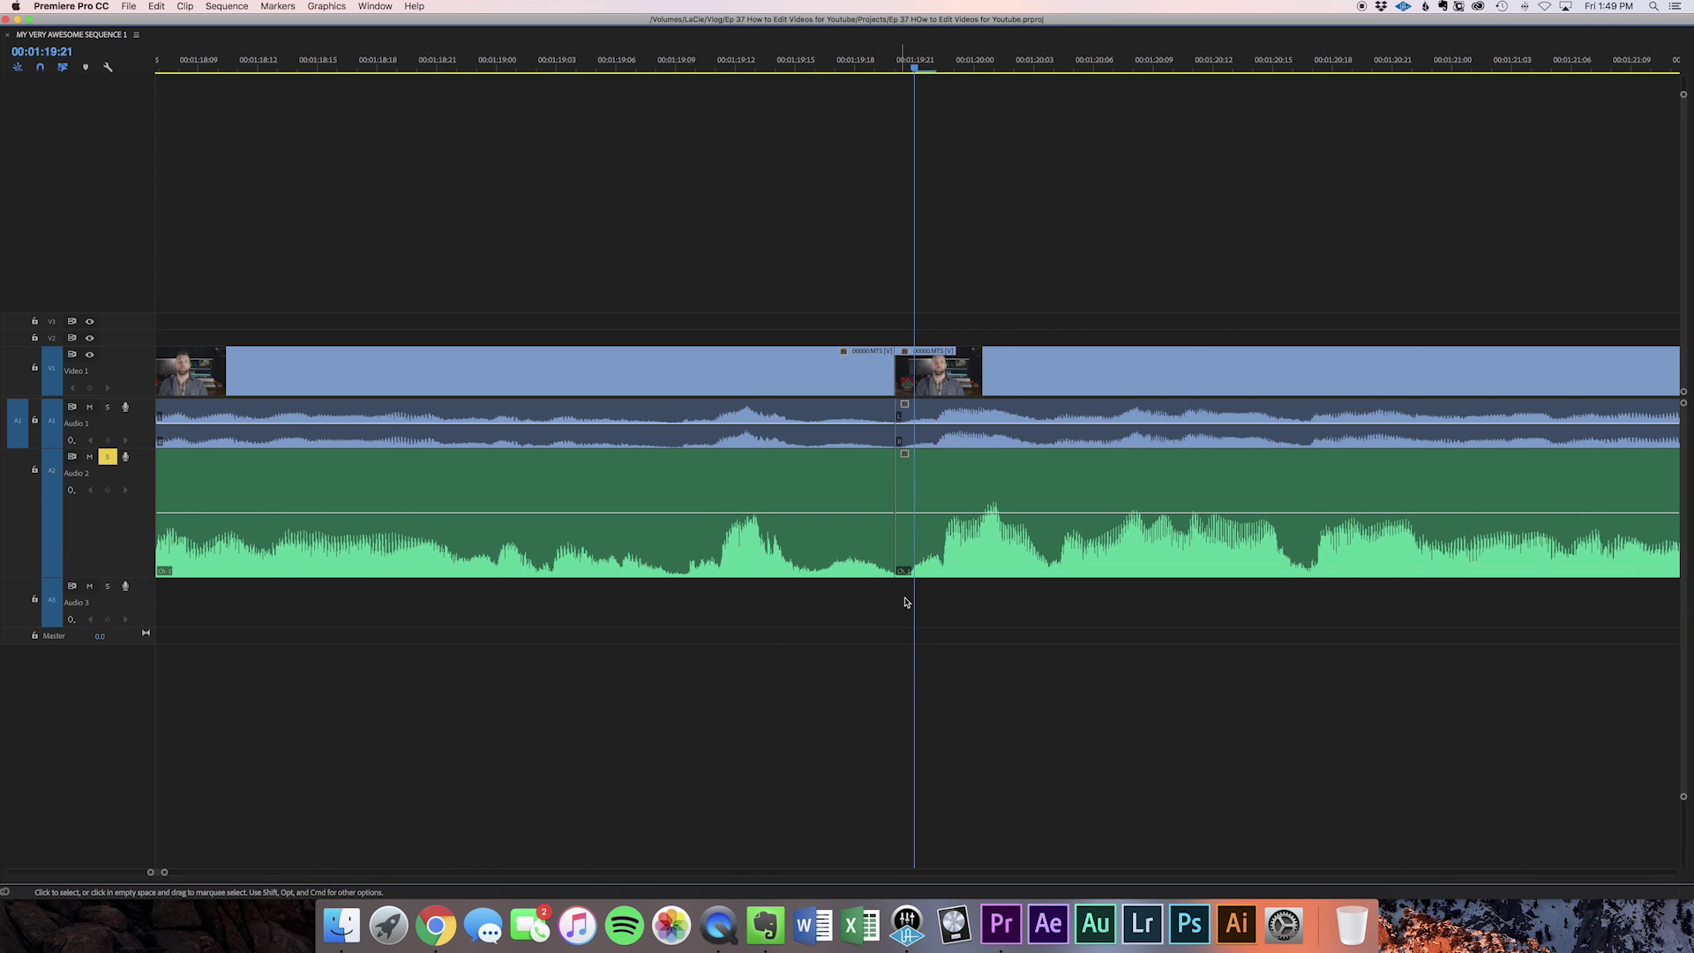
left_click_drag(934, 599, 825, 563)
left_click(227, 6)
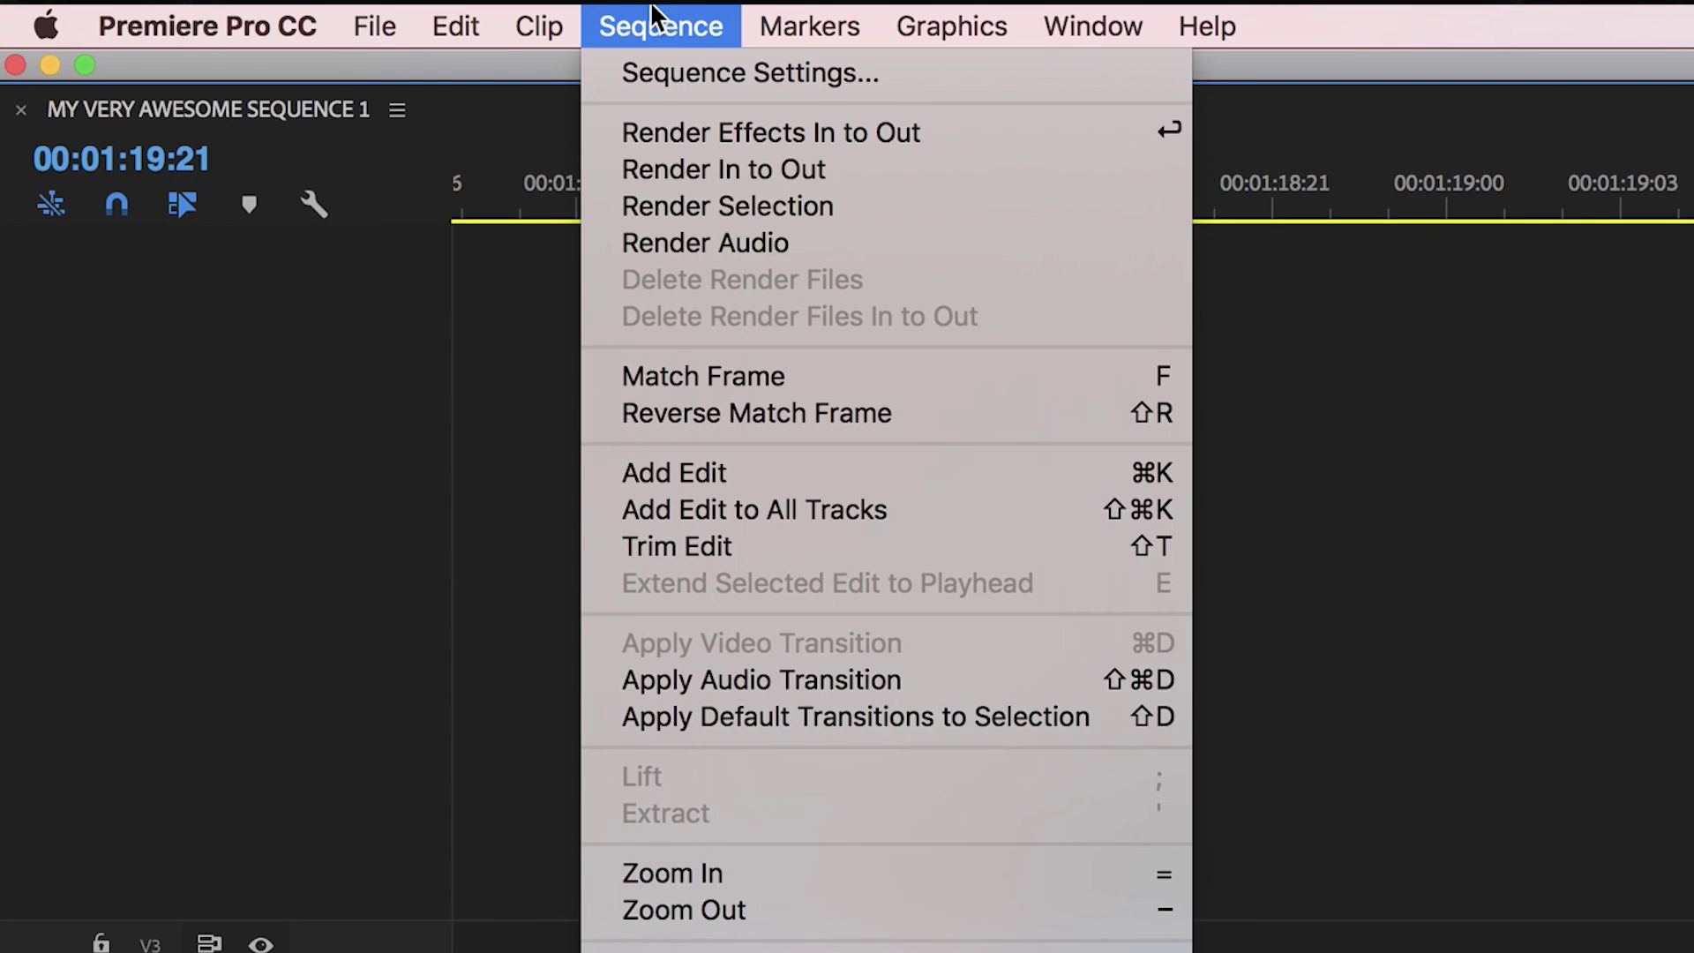
left_click(957, 673)
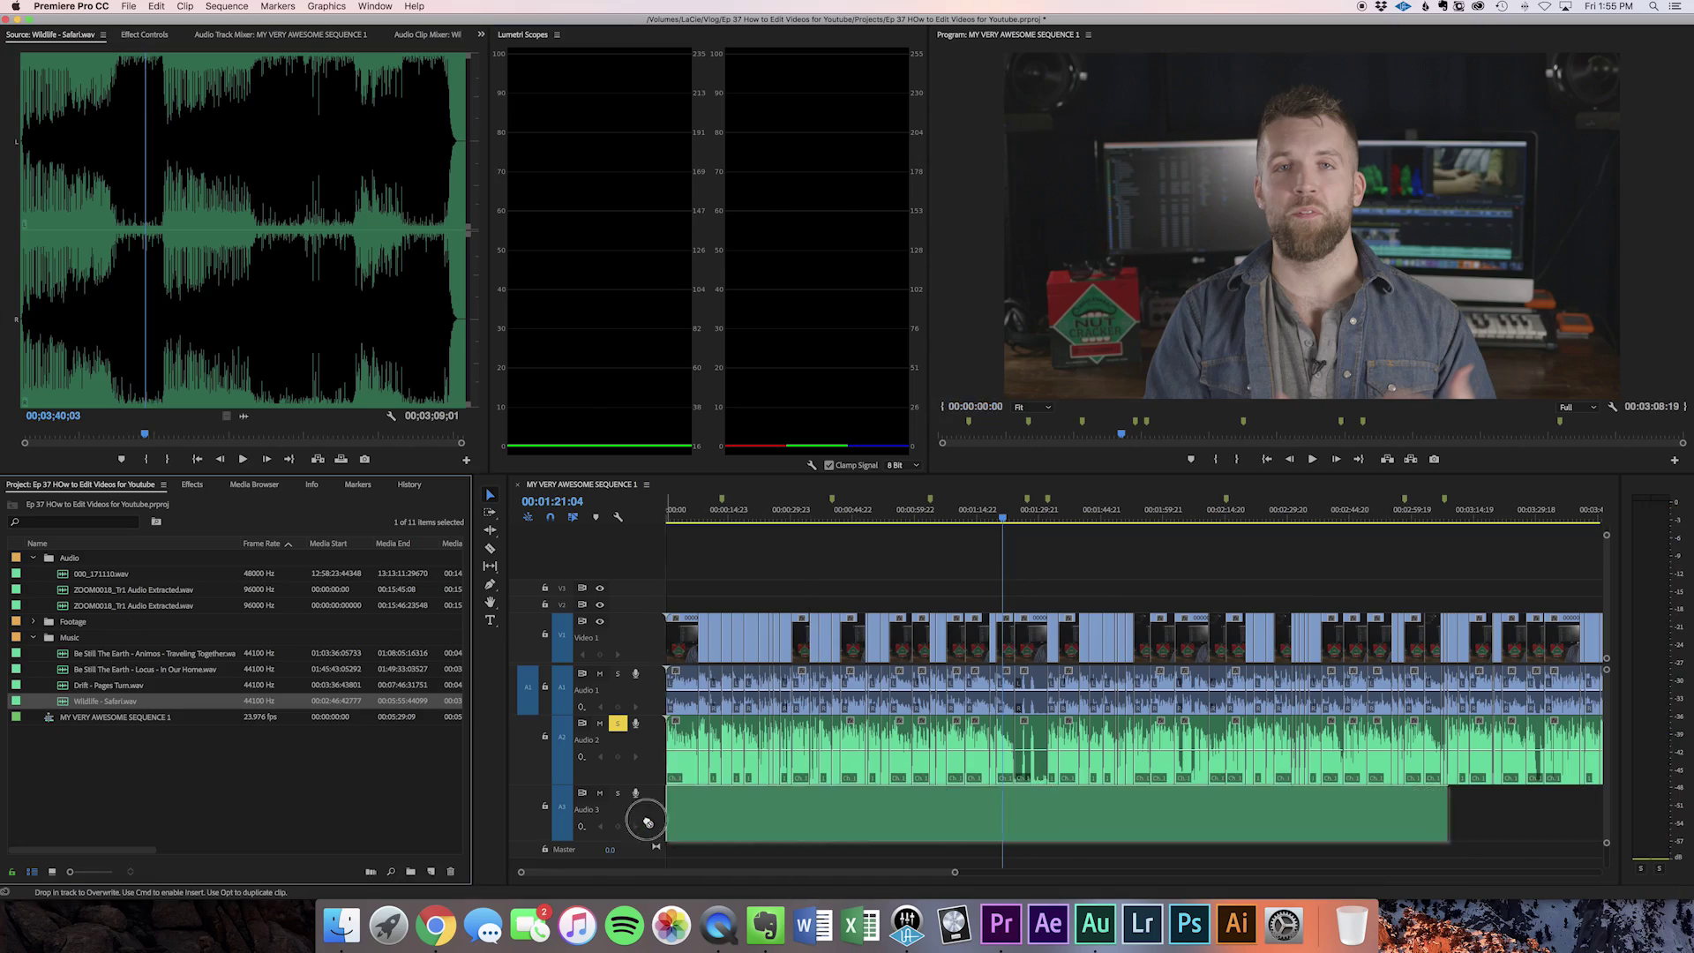
Place Wildlife - Safari.wav on Audio 3 and play back the edit.
left_click_drag(648, 823, 638, 800)
key("space")
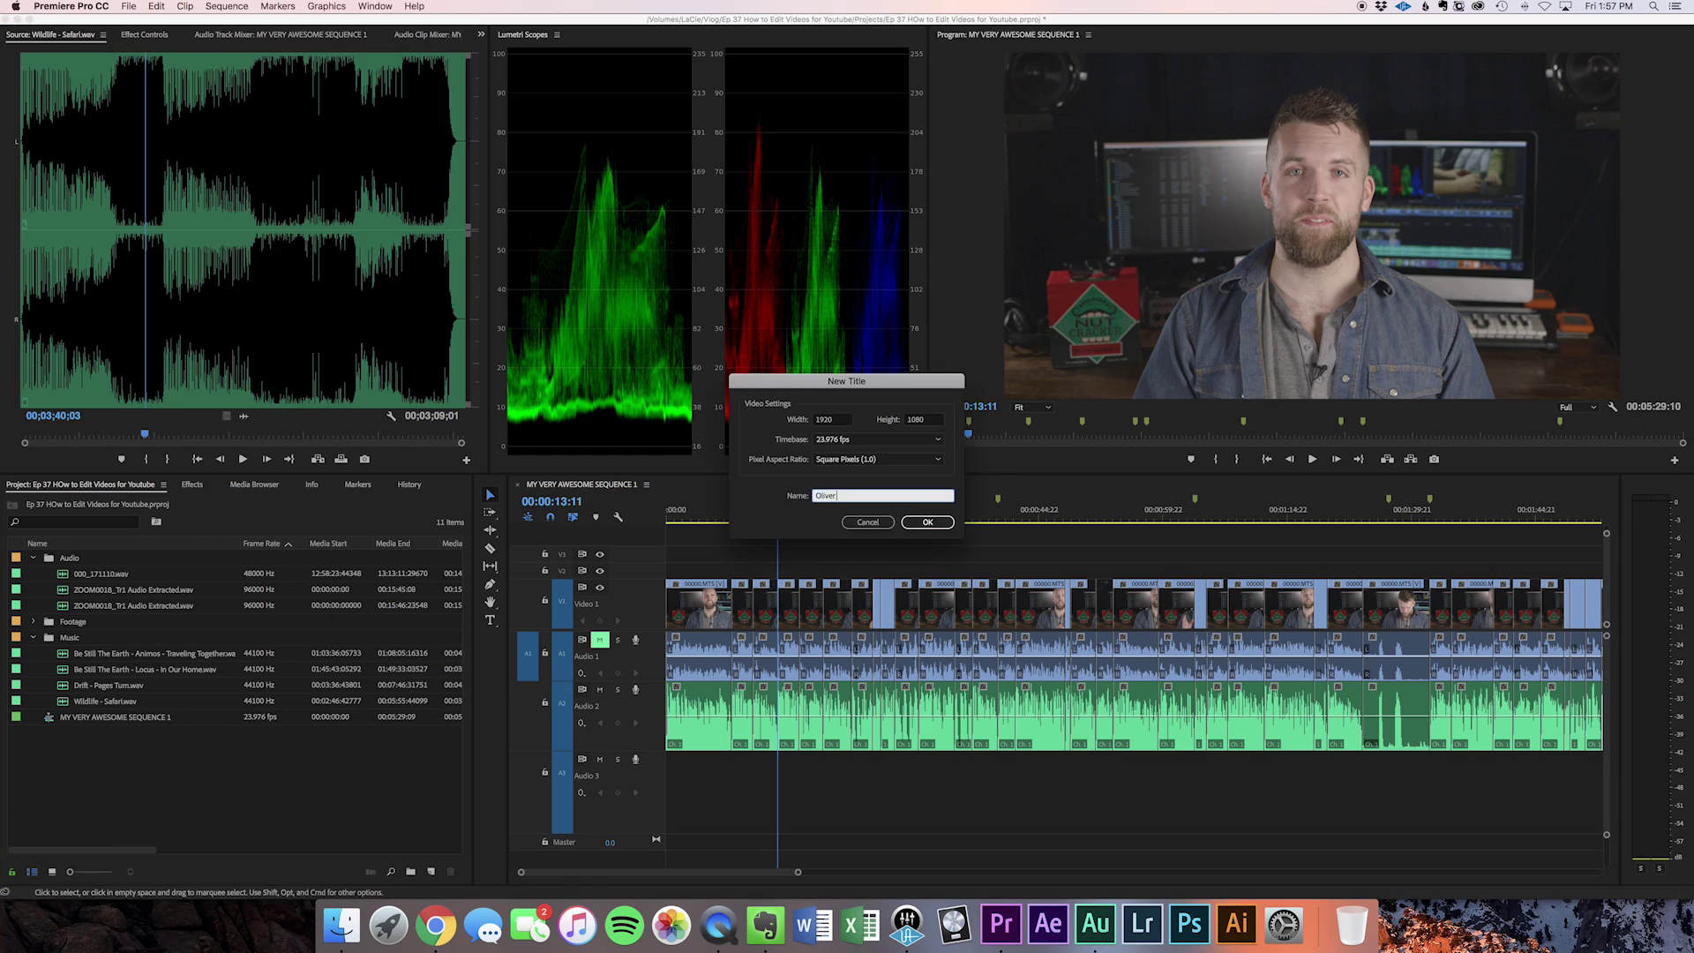
Create a new legacy title with the show's name set in Helvetica Thin.
key("Return")
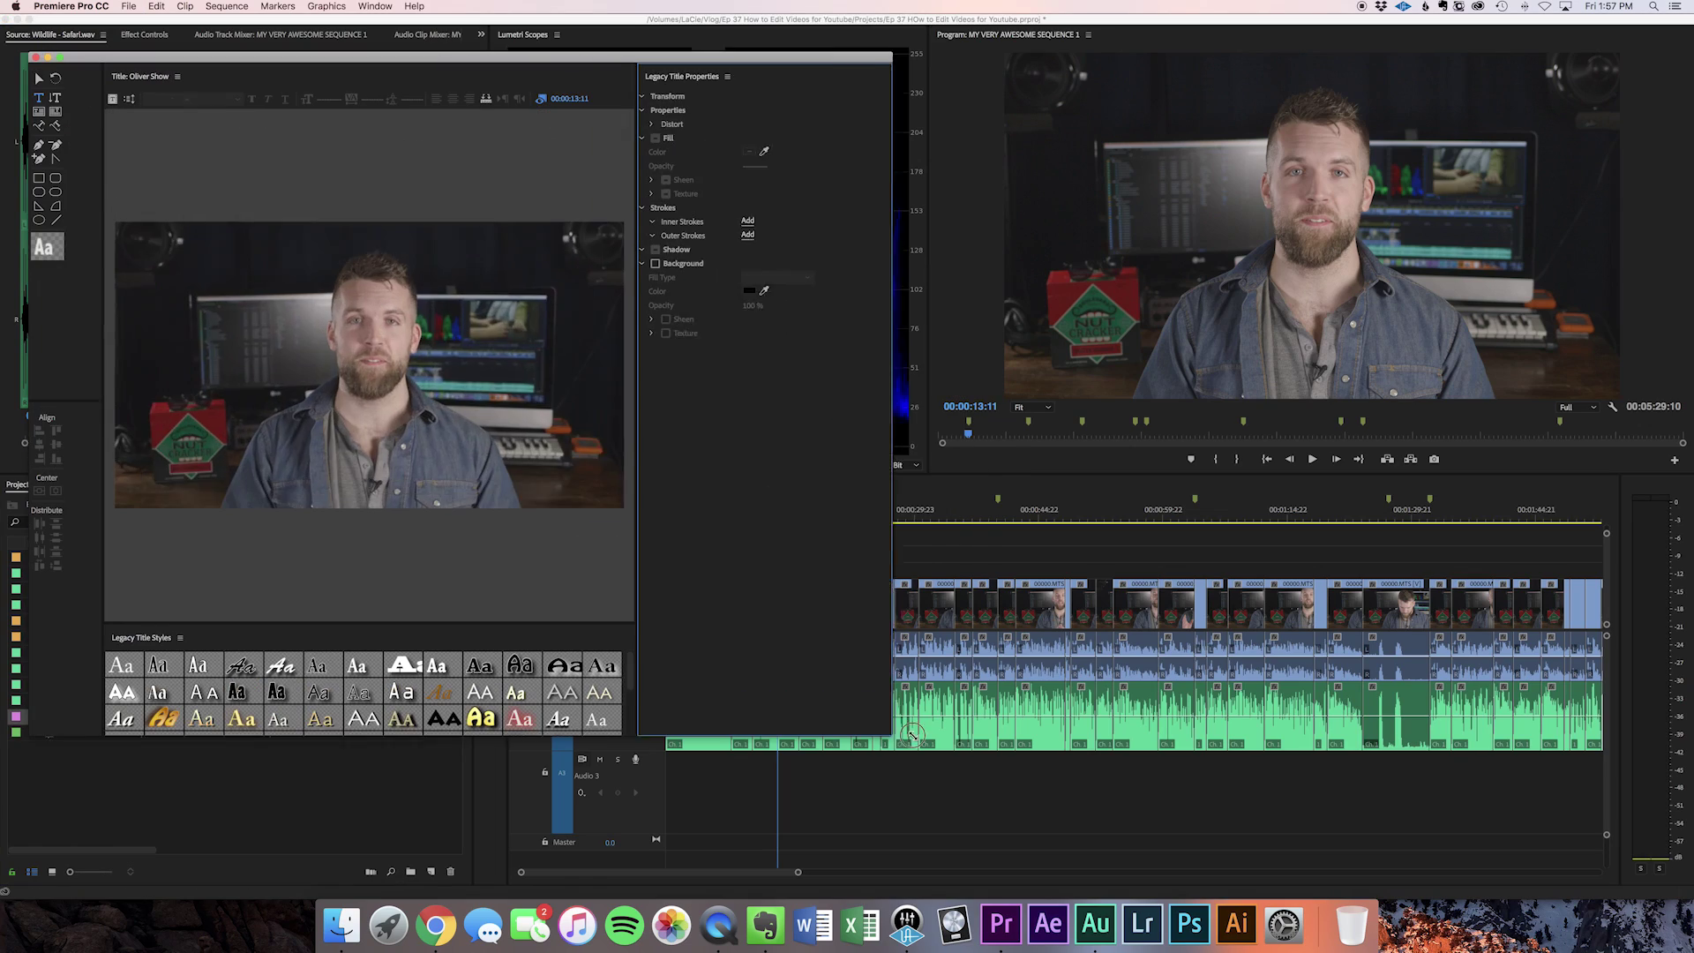
left_click(273, 263)
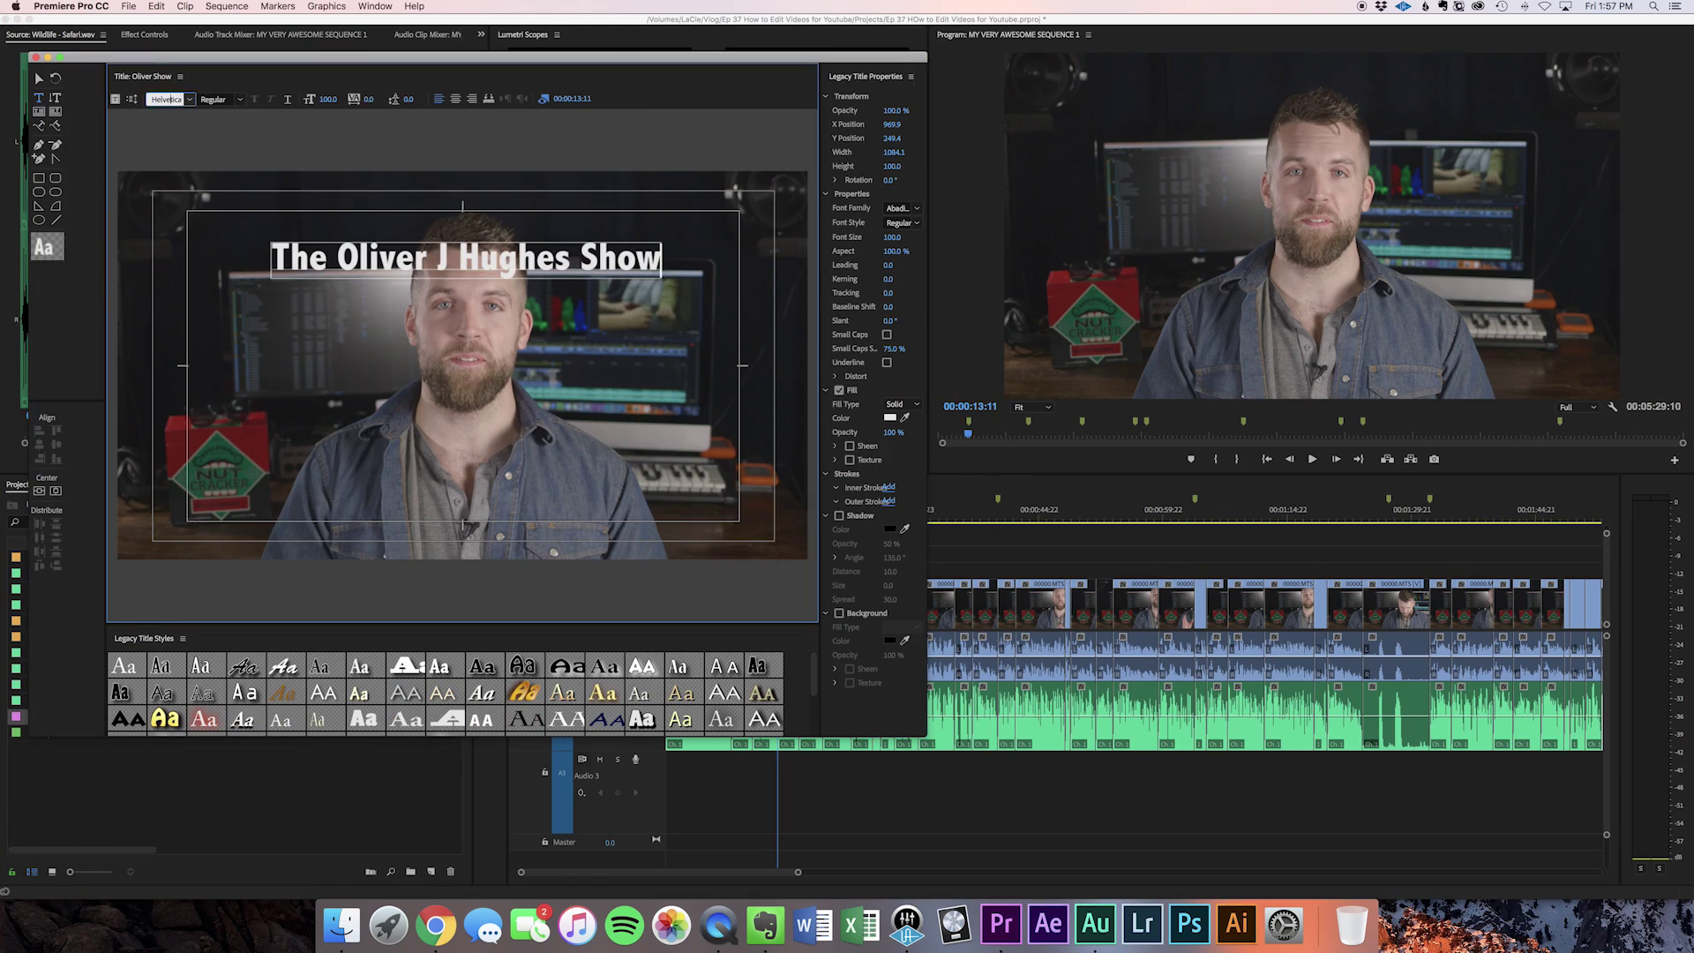
left_click(190, 99)
left_click(353, 220)
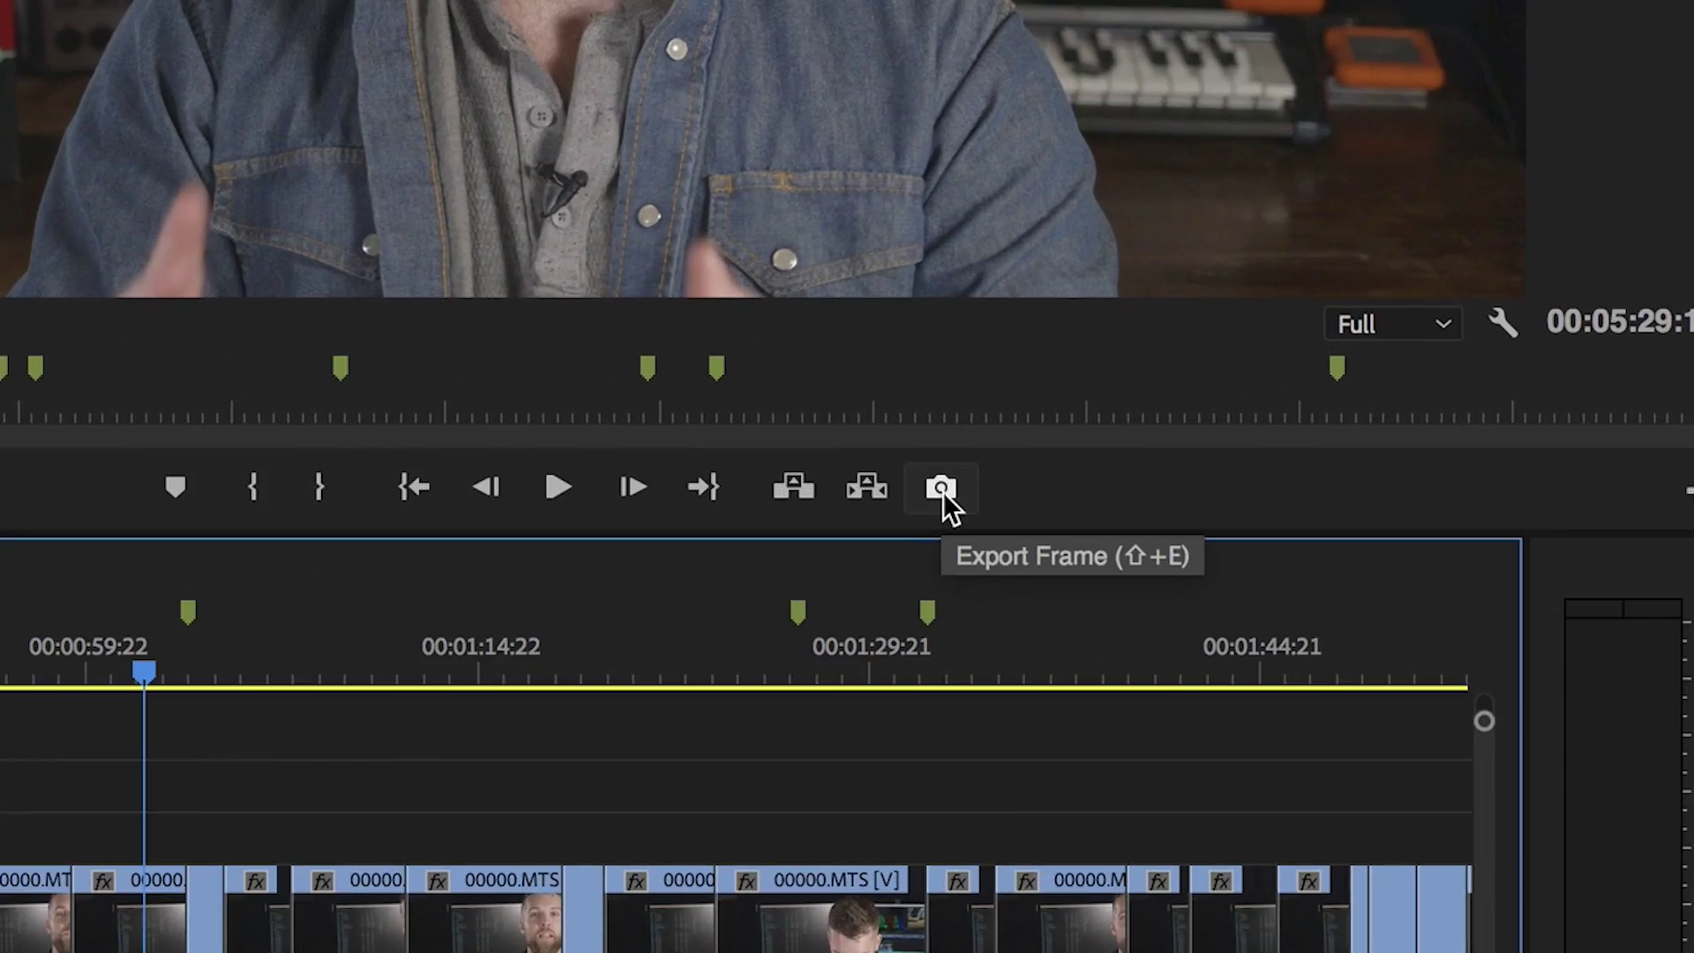
Export the current frame as a JPEG named COVER THUMB into the Stills folder.
left_click(942, 488)
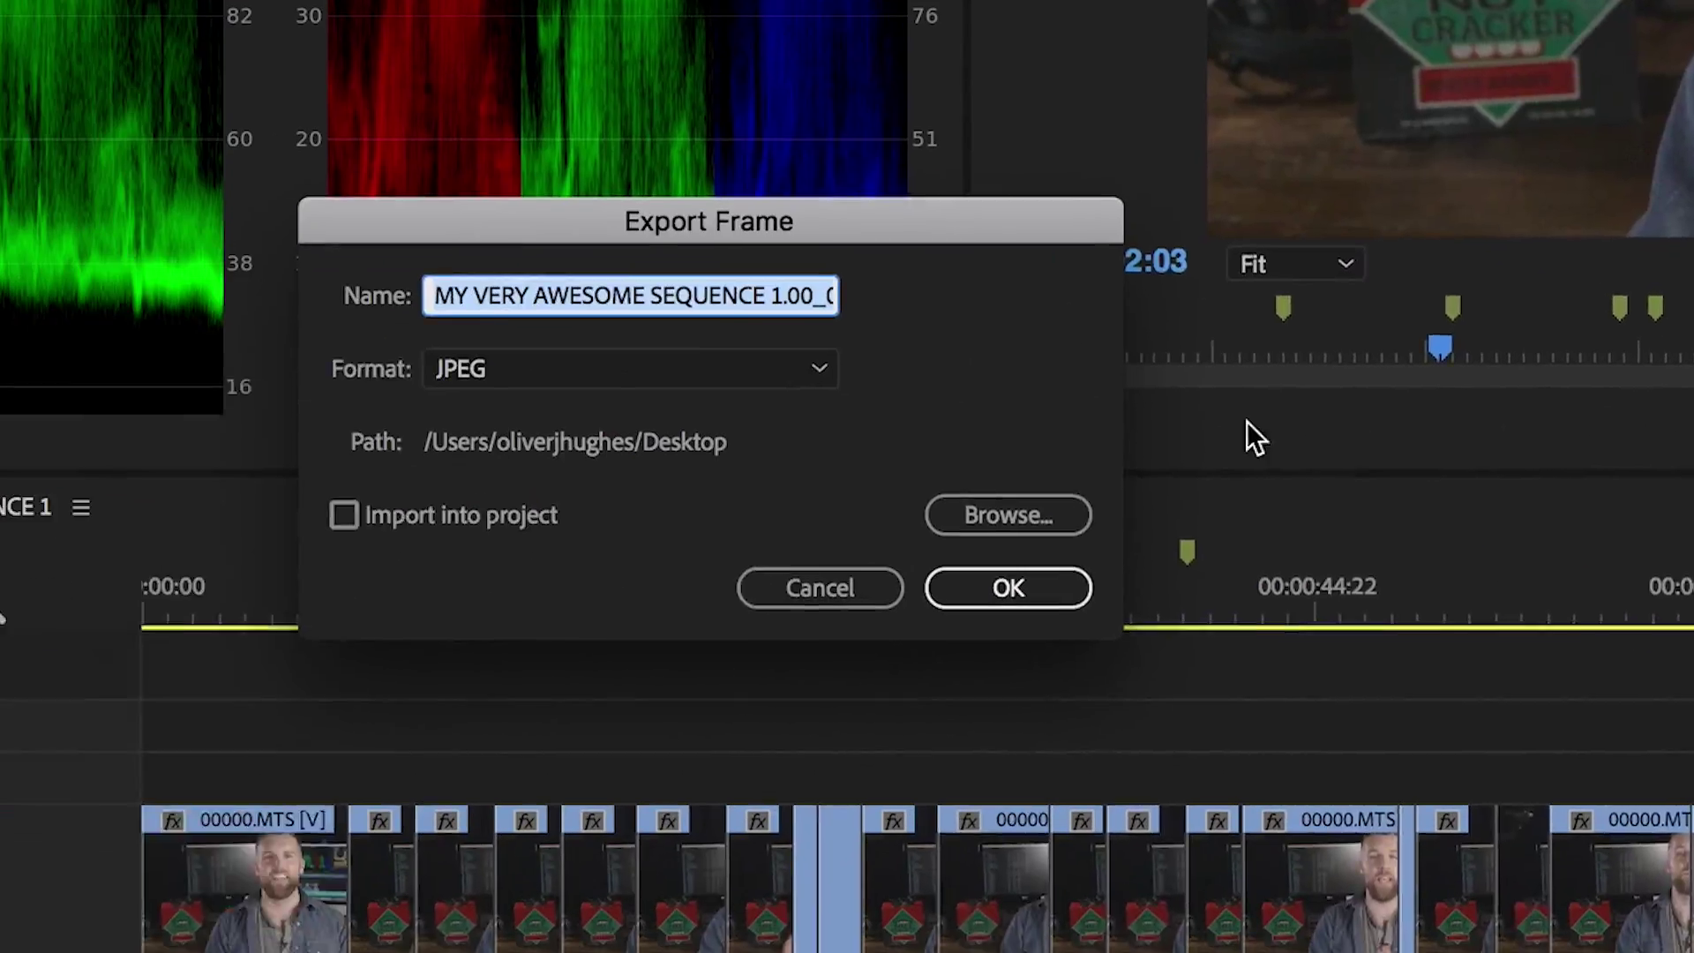
left_click(1005, 515)
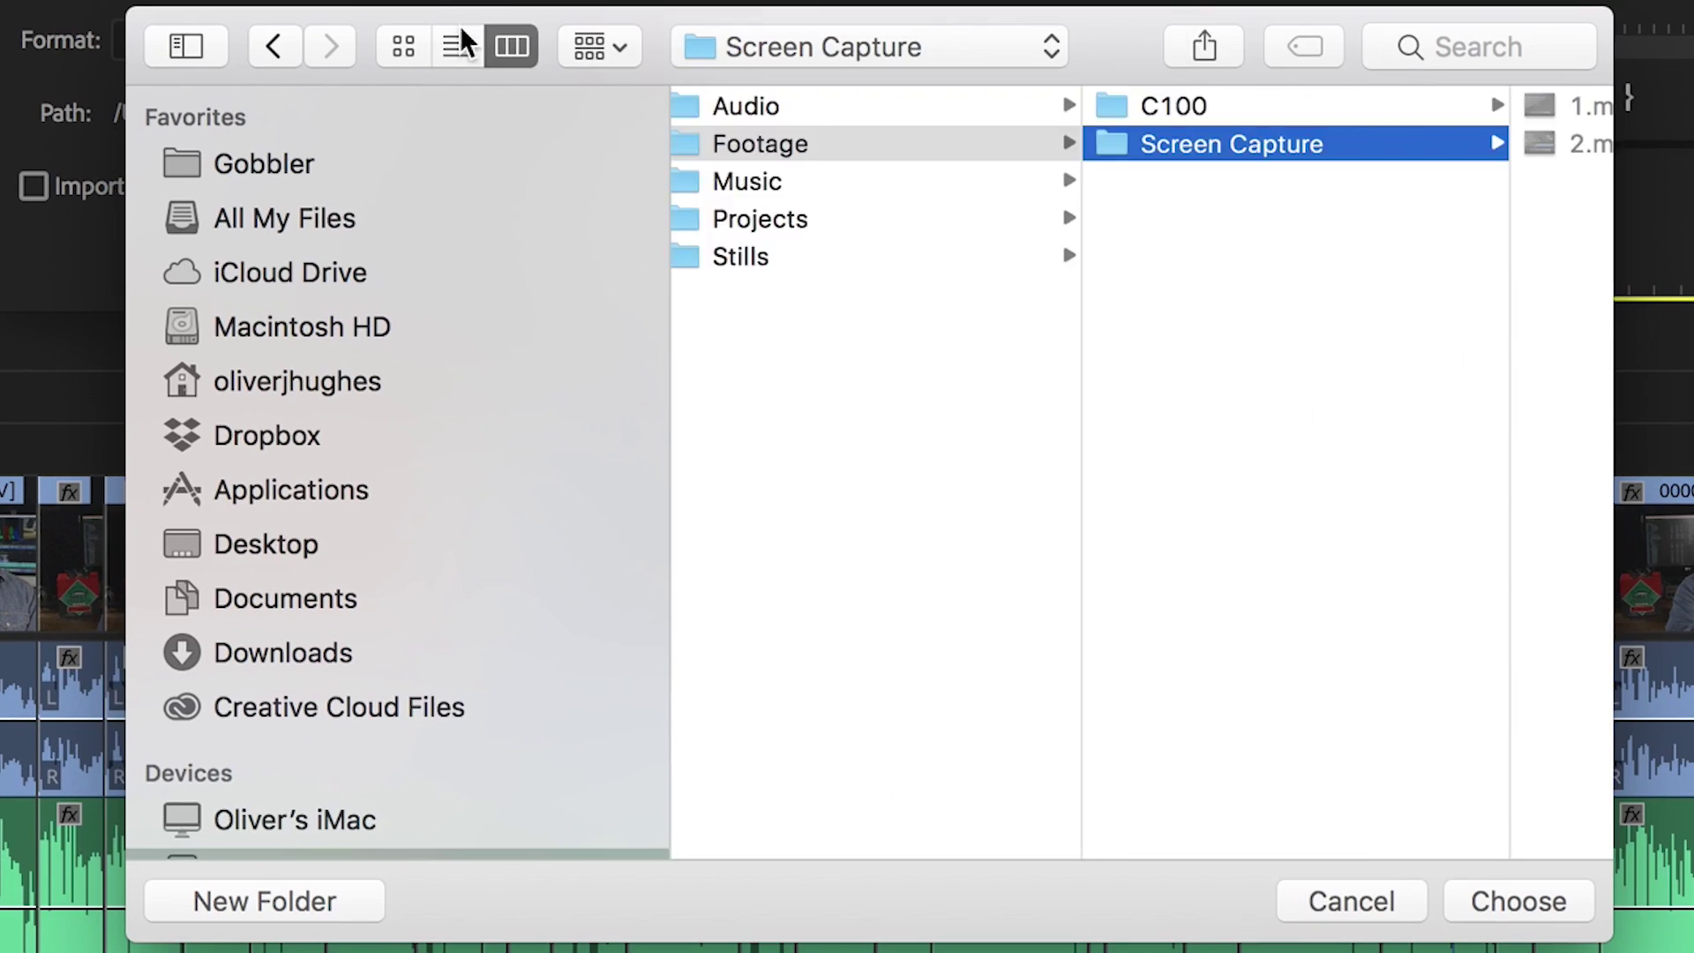
left_click(1159, 573)
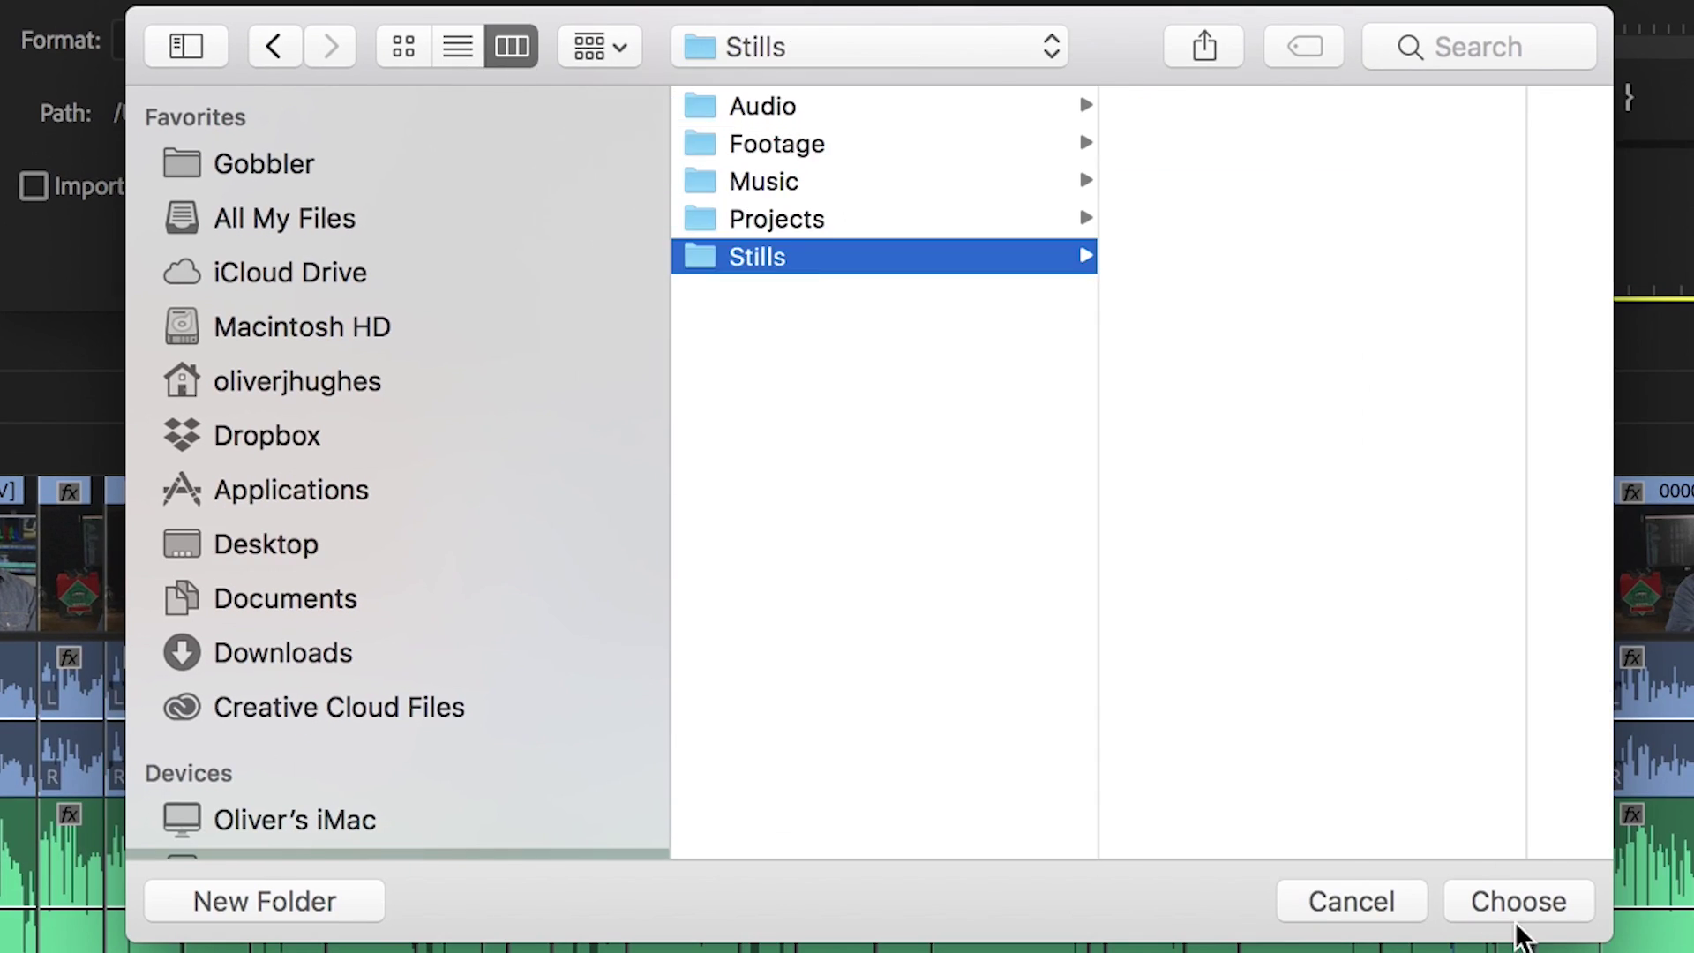
key("Return")
type("TITLE")
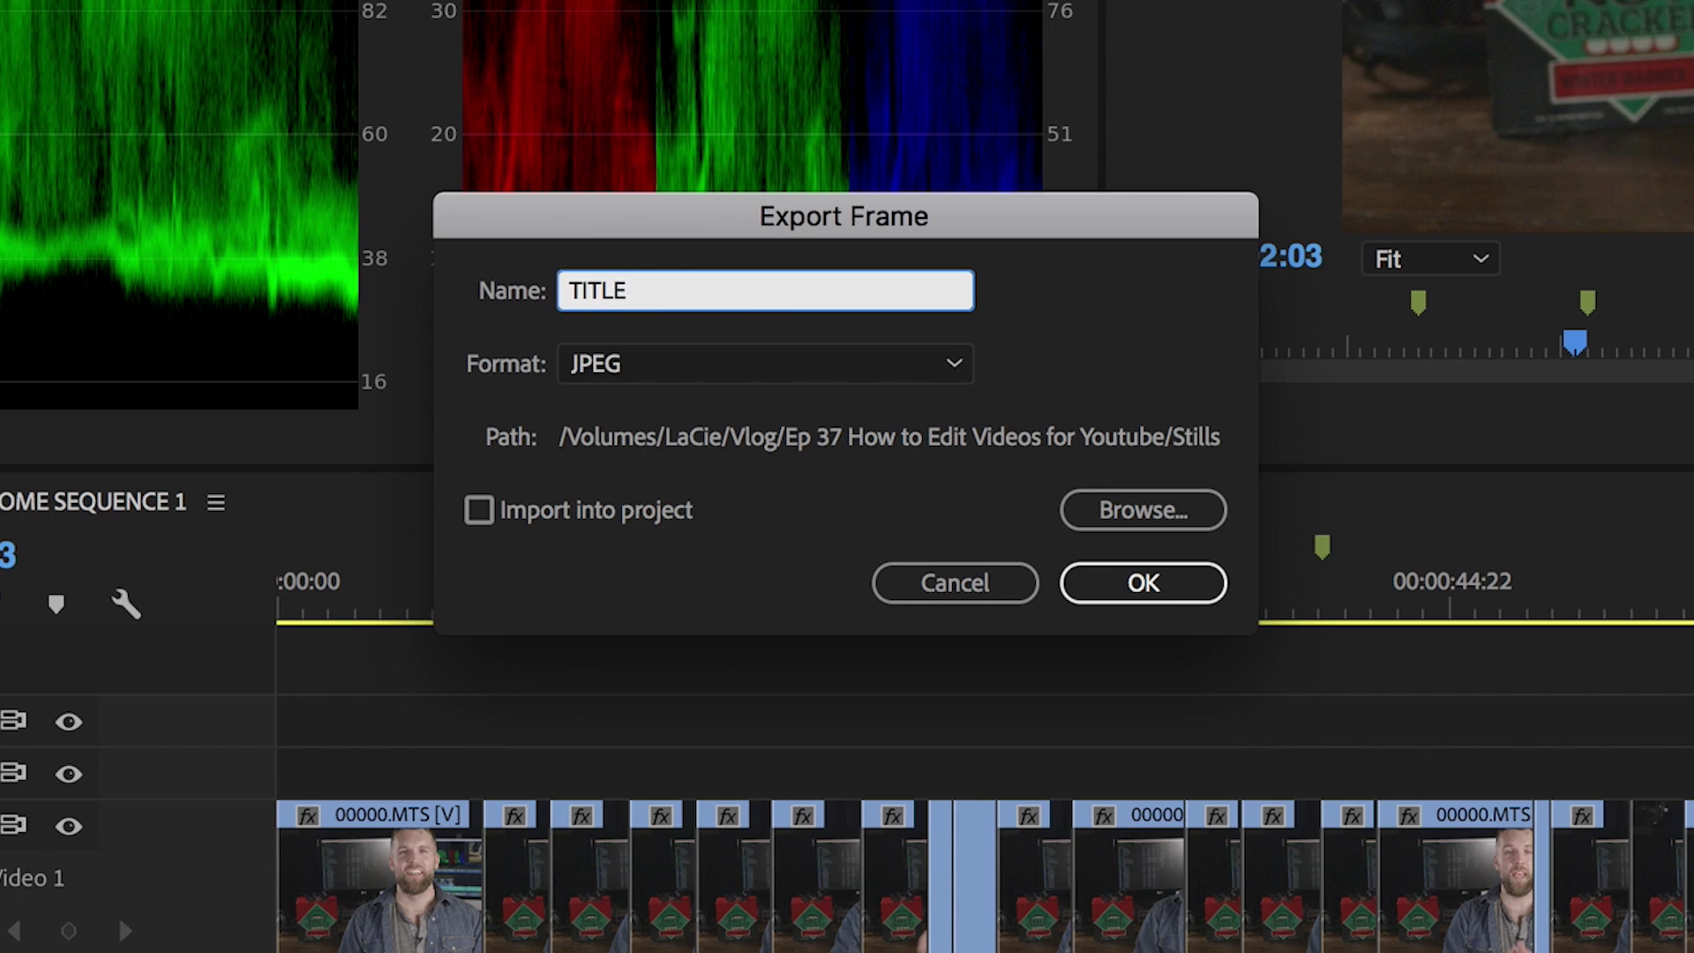
left_click(1138, 582)
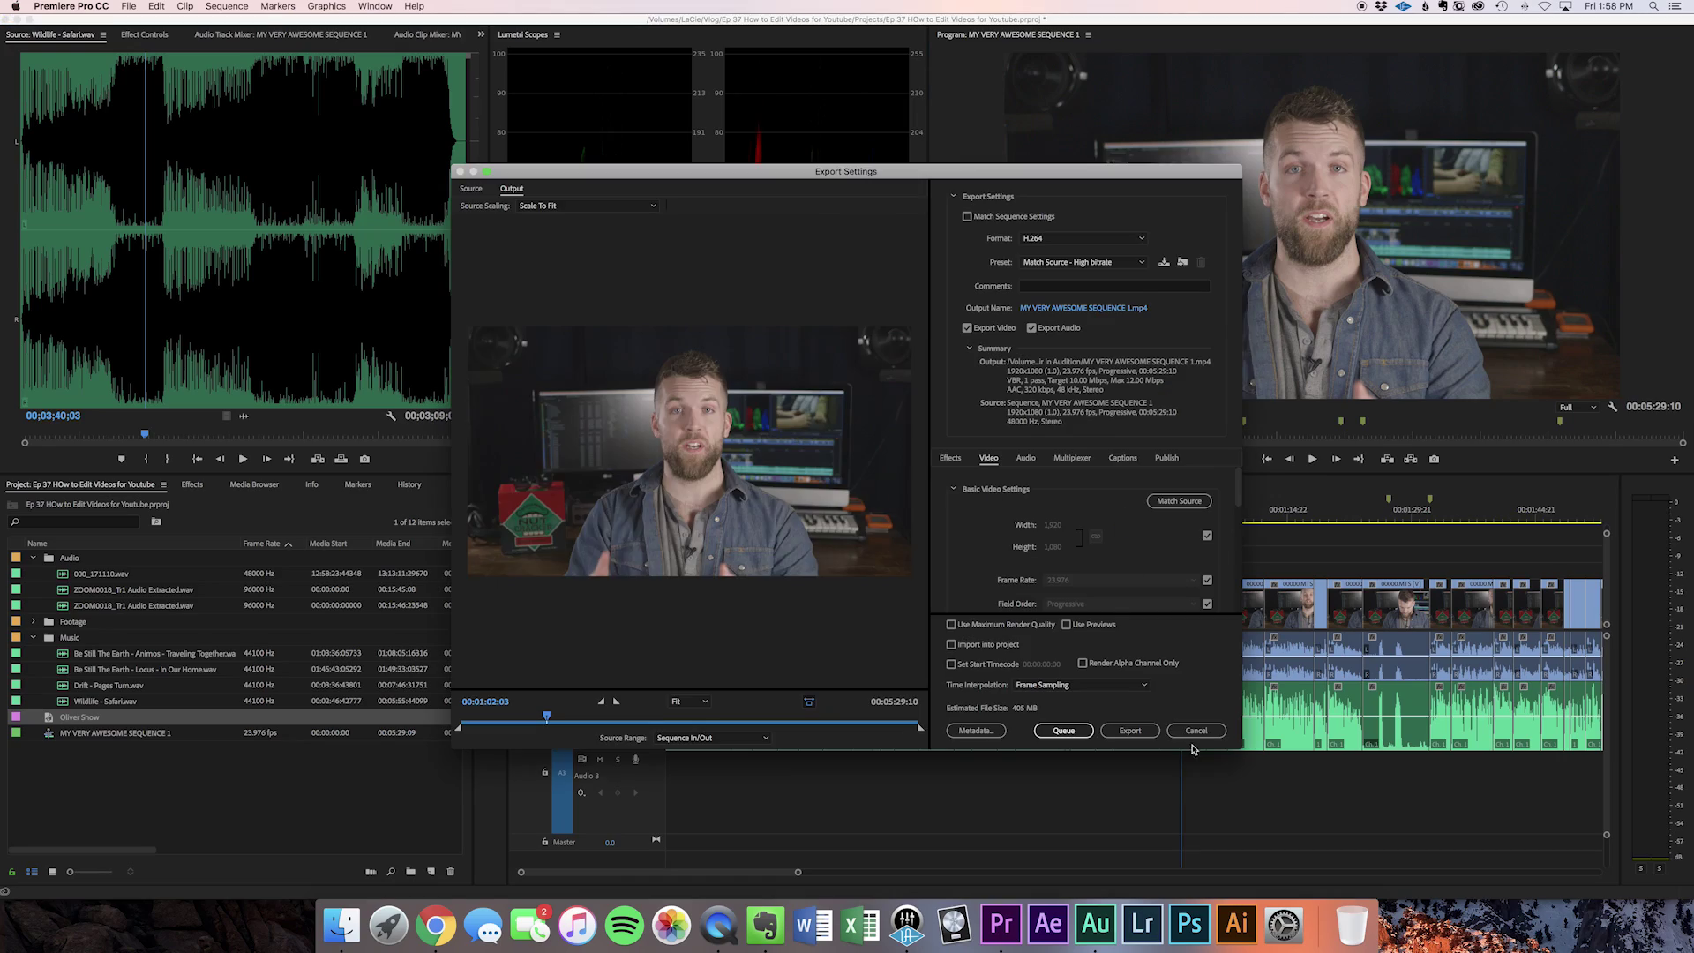
Open the sequence's export settings and set the output location to the Ep 37 Renders folder.
left_click(1195, 732)
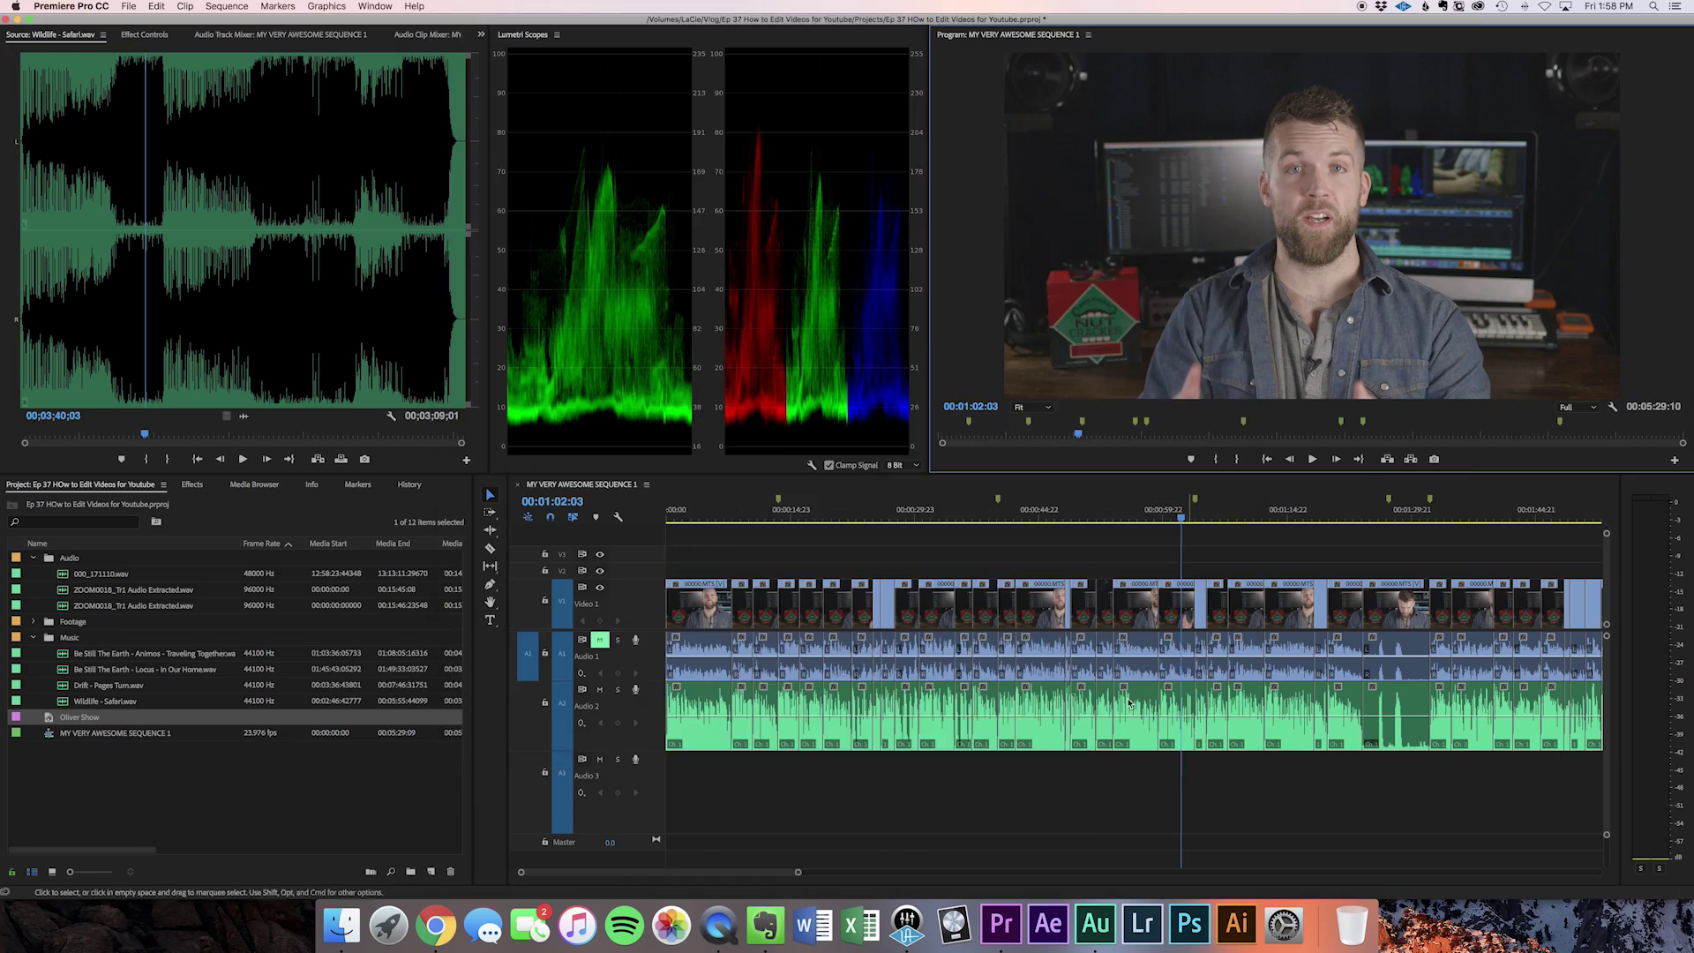
left_click(132, 6)
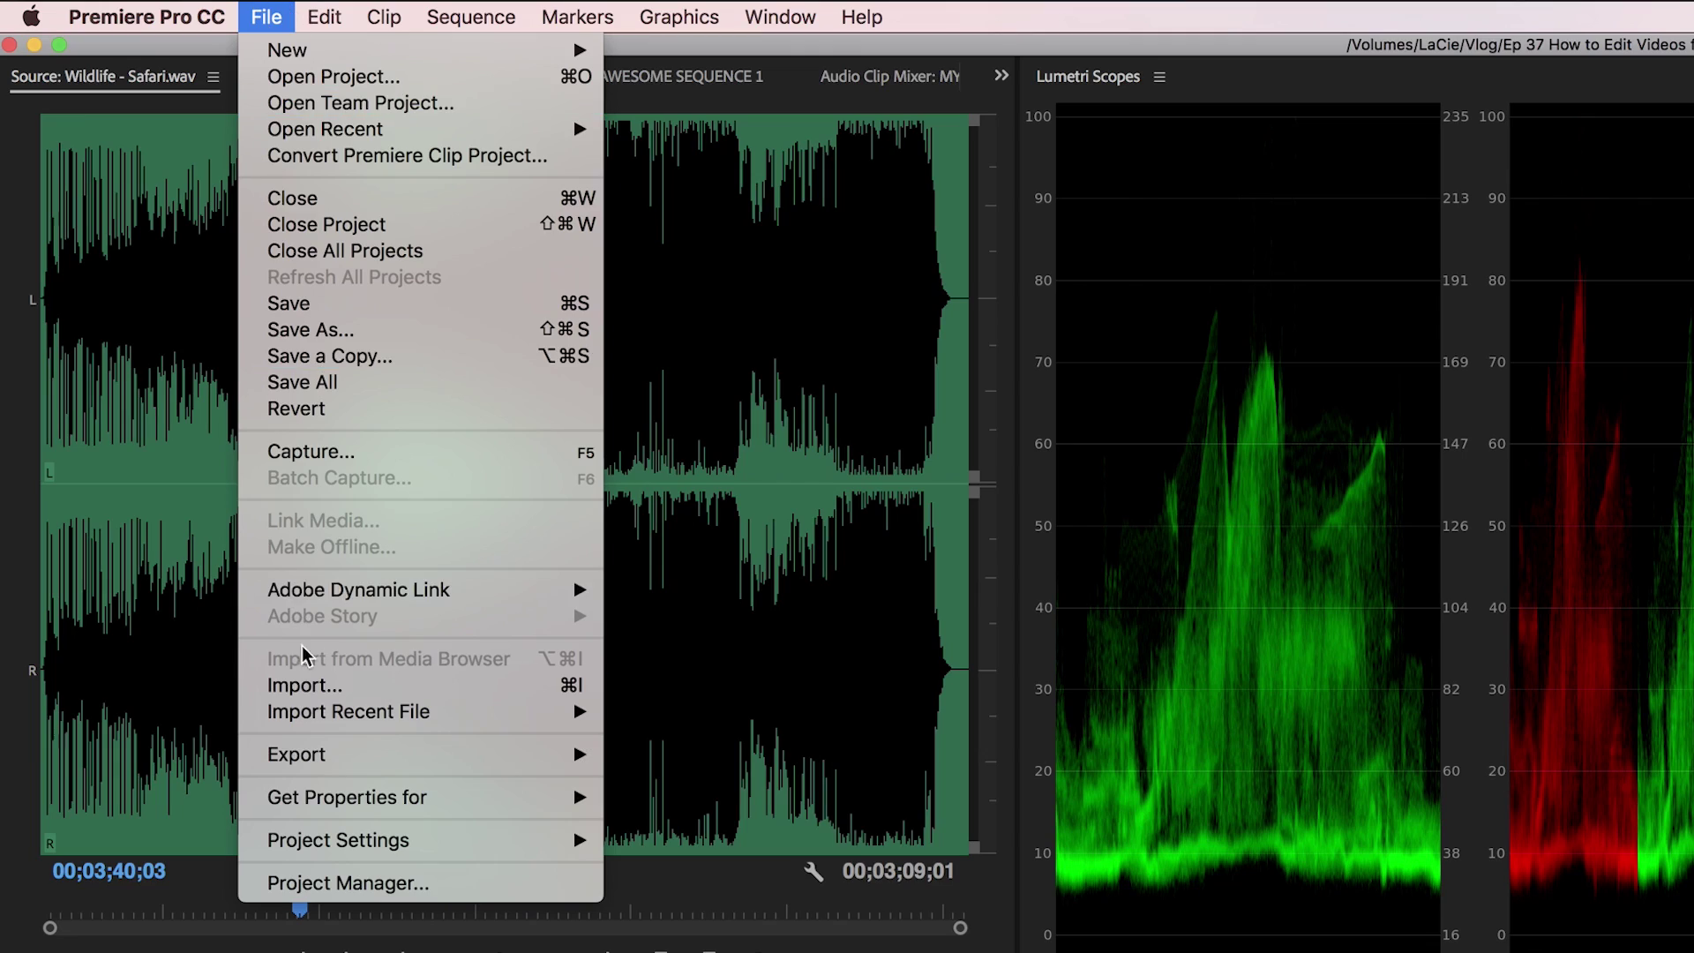
left_click(653, 754)
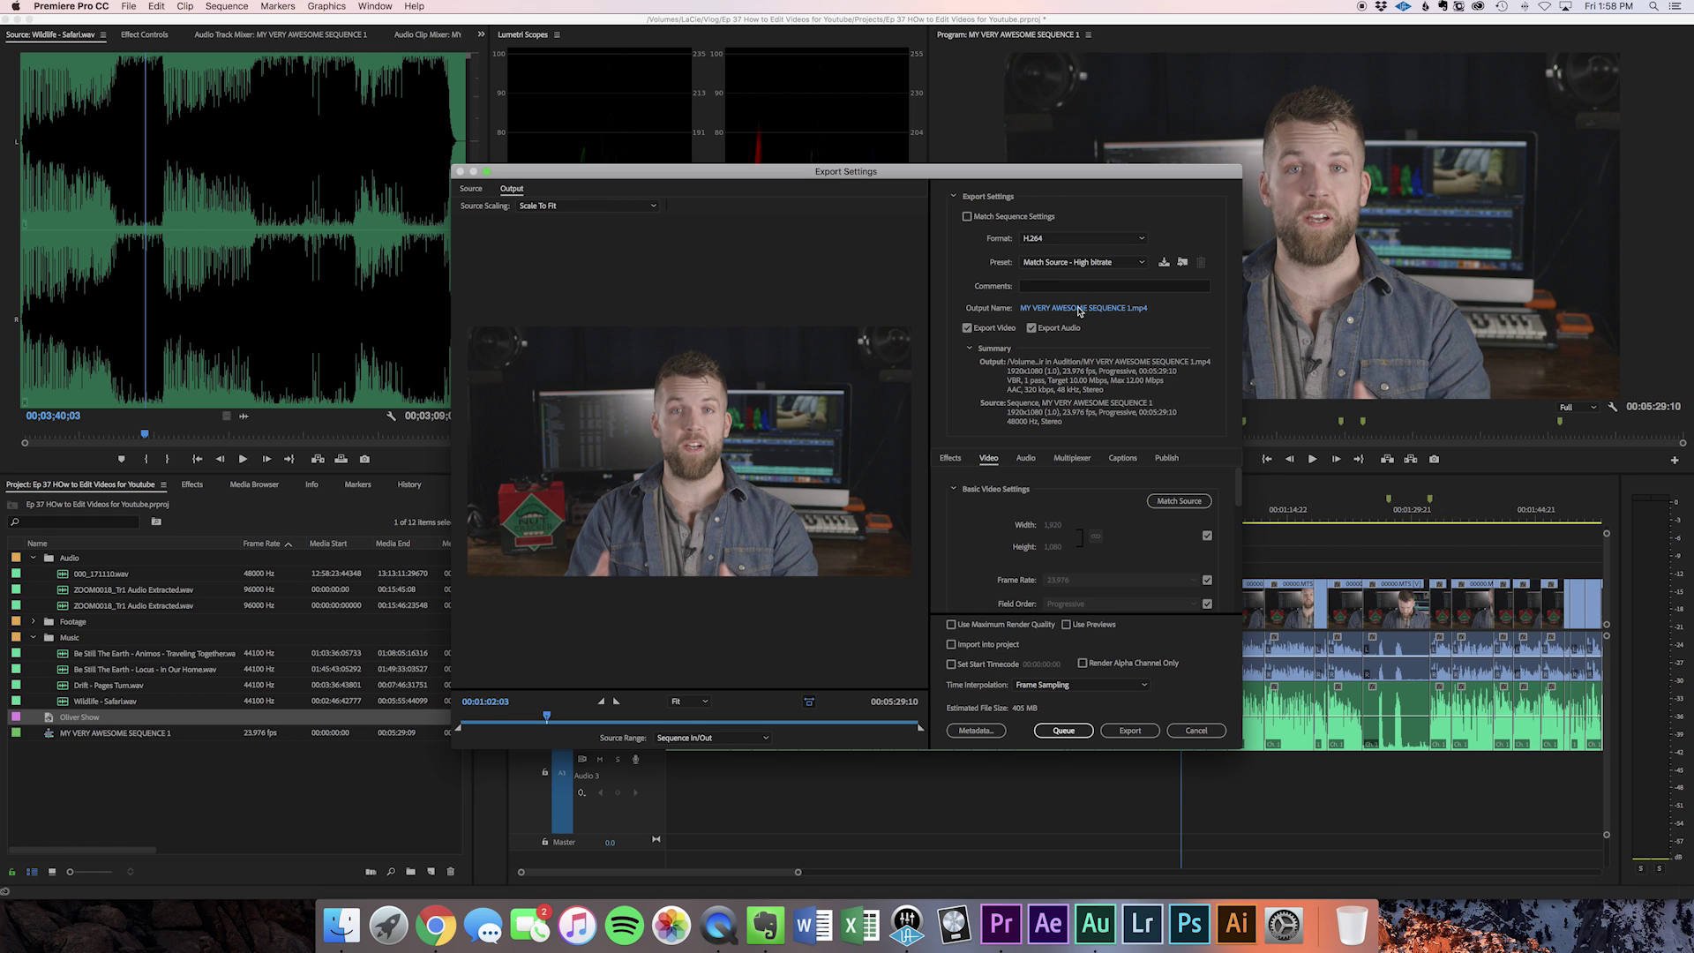
left_click(1078, 309)
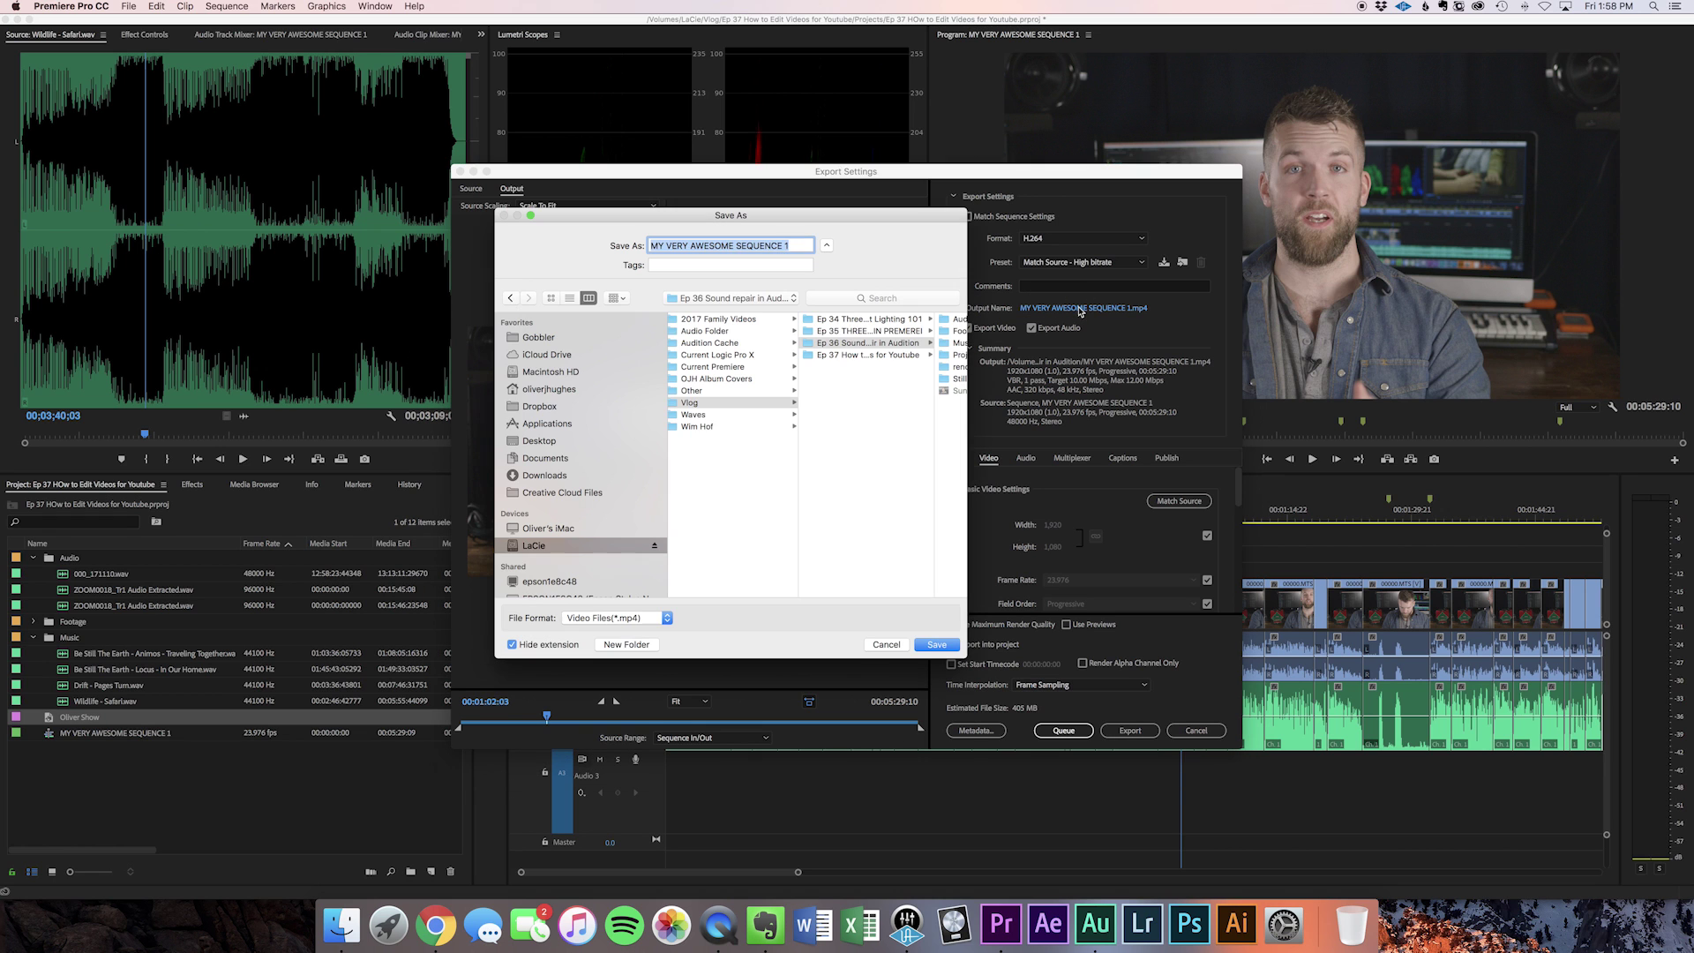
left_click(839, 355)
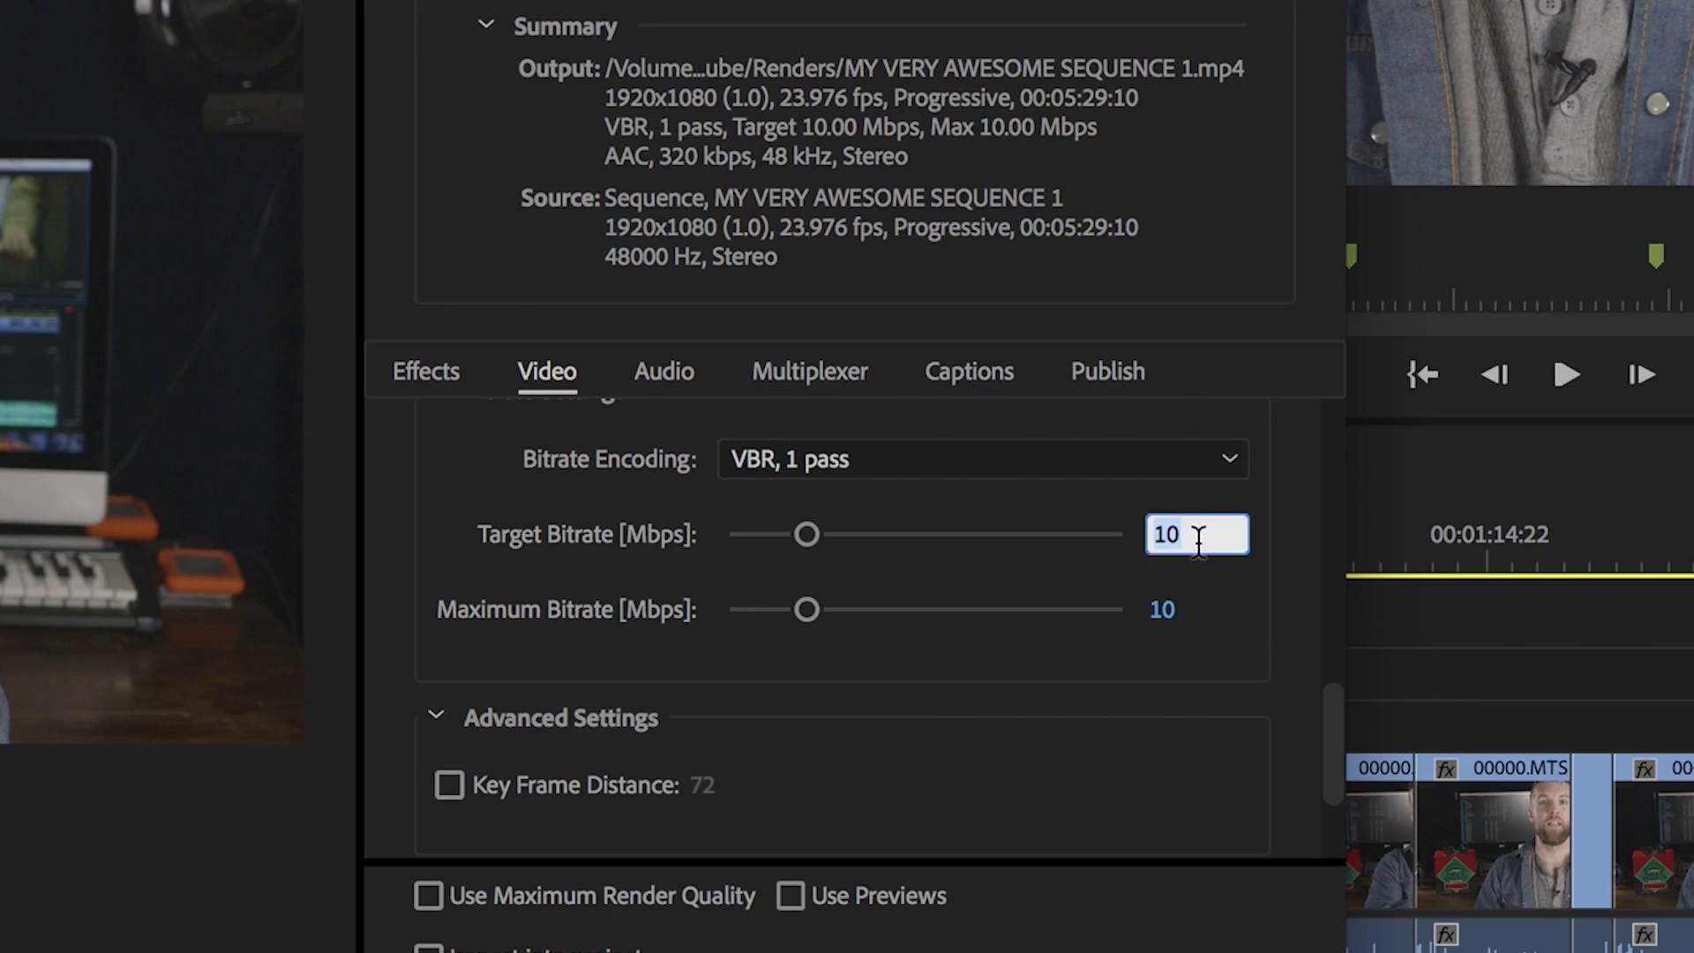
Set Maximum Bitrate to 20 Mbps and Bitrate Encoding to VBR, 2 pass.
type("20")
left_click(1197, 687)
left_click(909, 451)
left_click(914, 573)
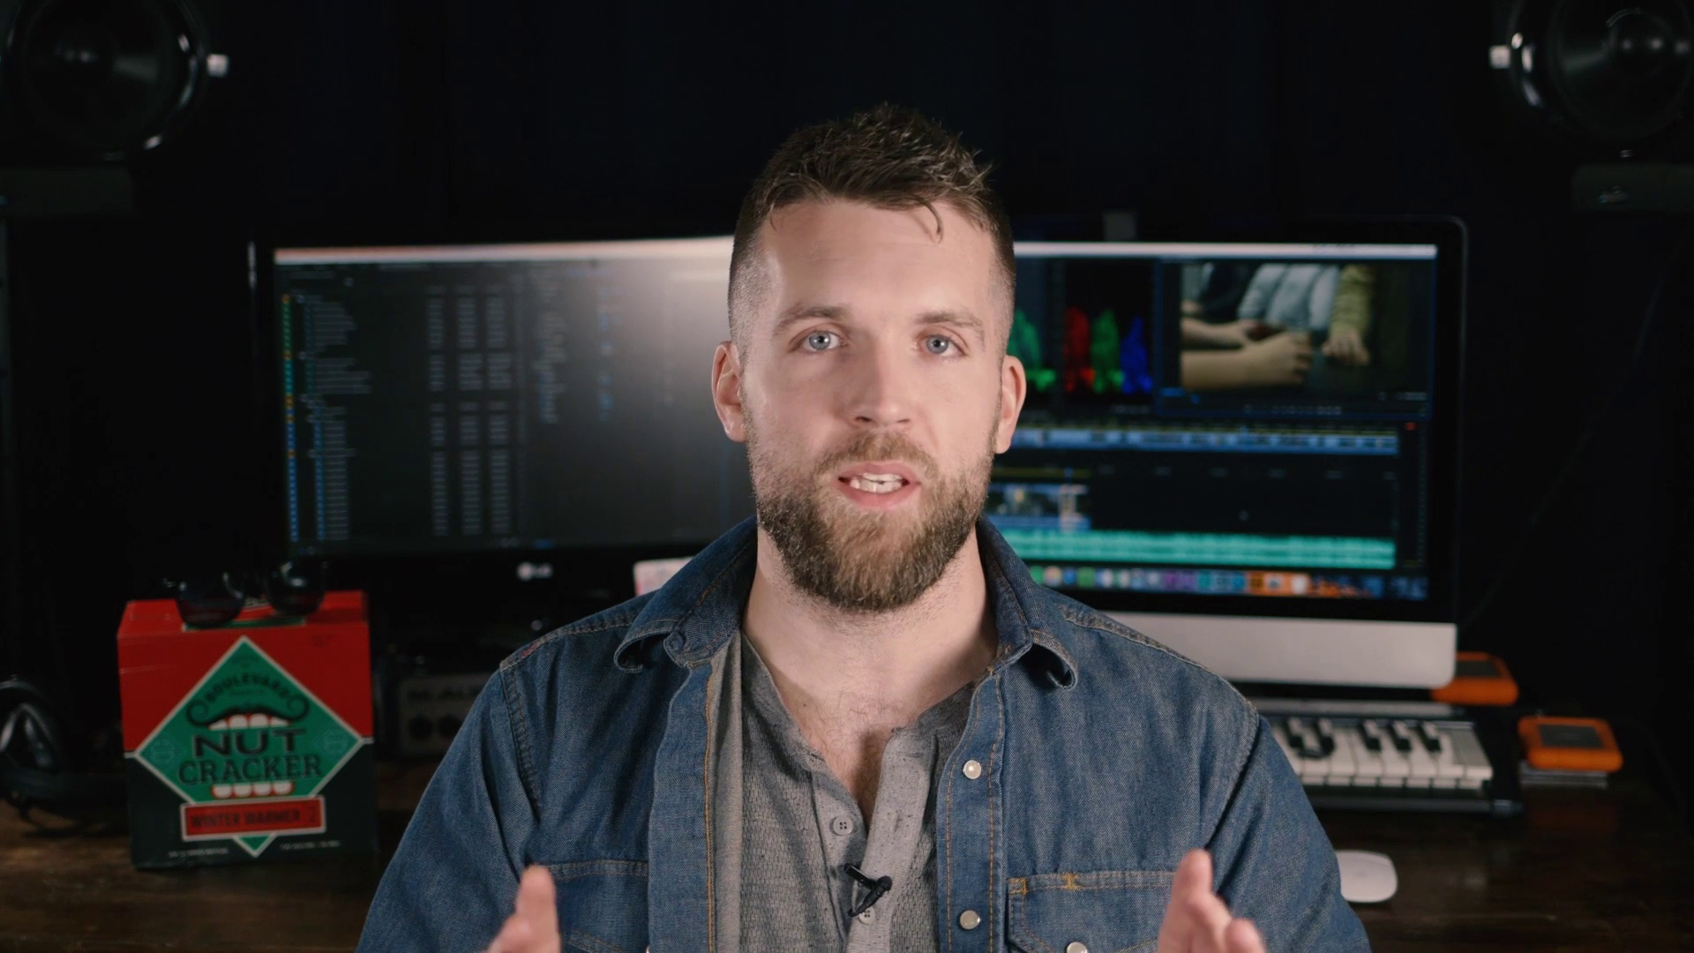